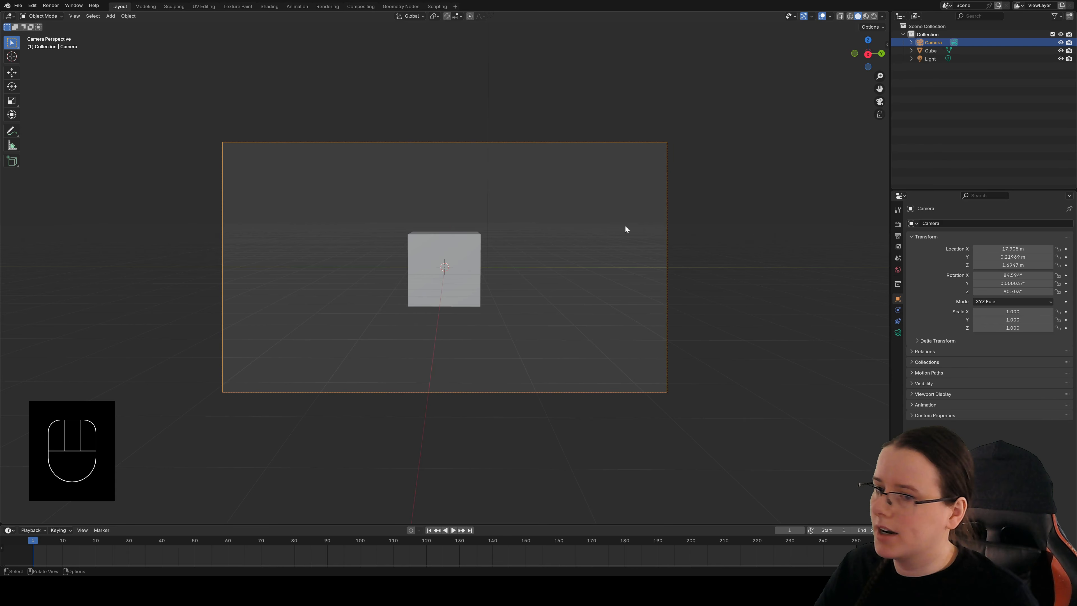
# Step: Set the render output resolution to 1440 px wide by 3088 px high
pyautogui.click(897, 236)
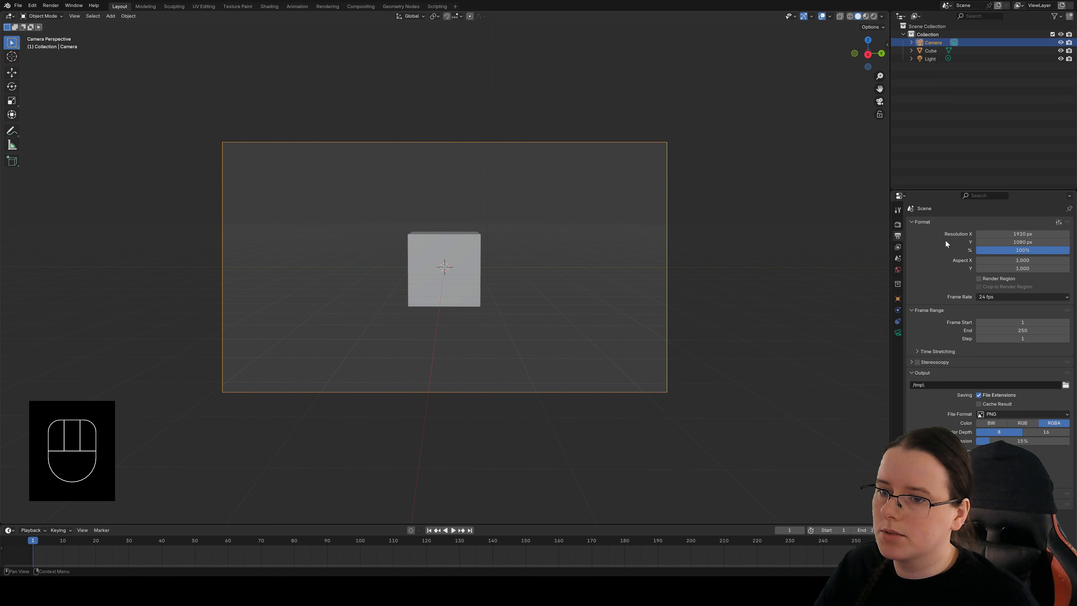
pyautogui.click(1035, 233)
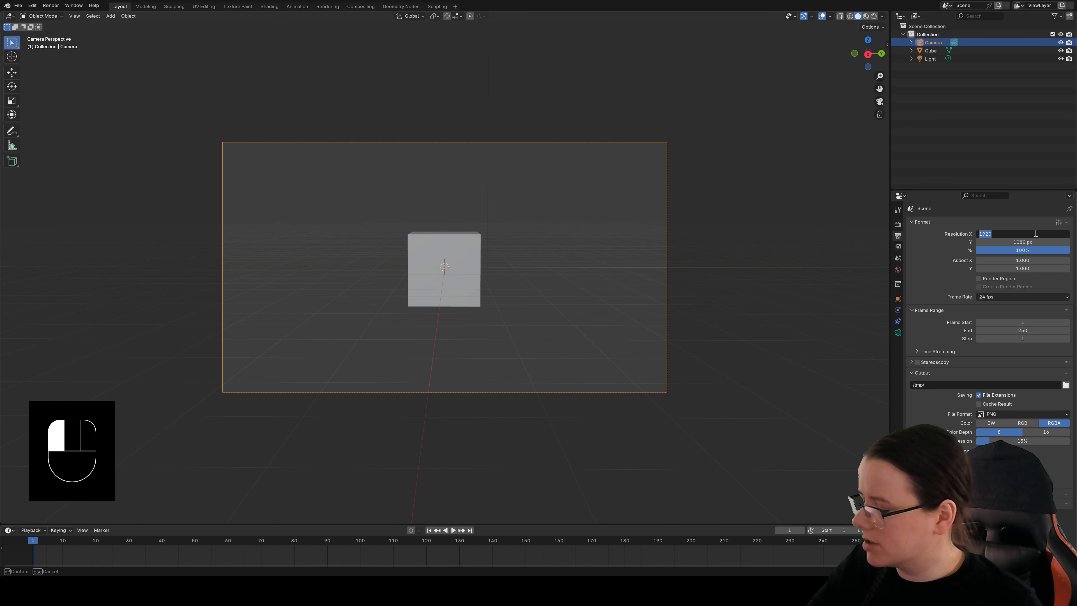
pyautogui.write('14')
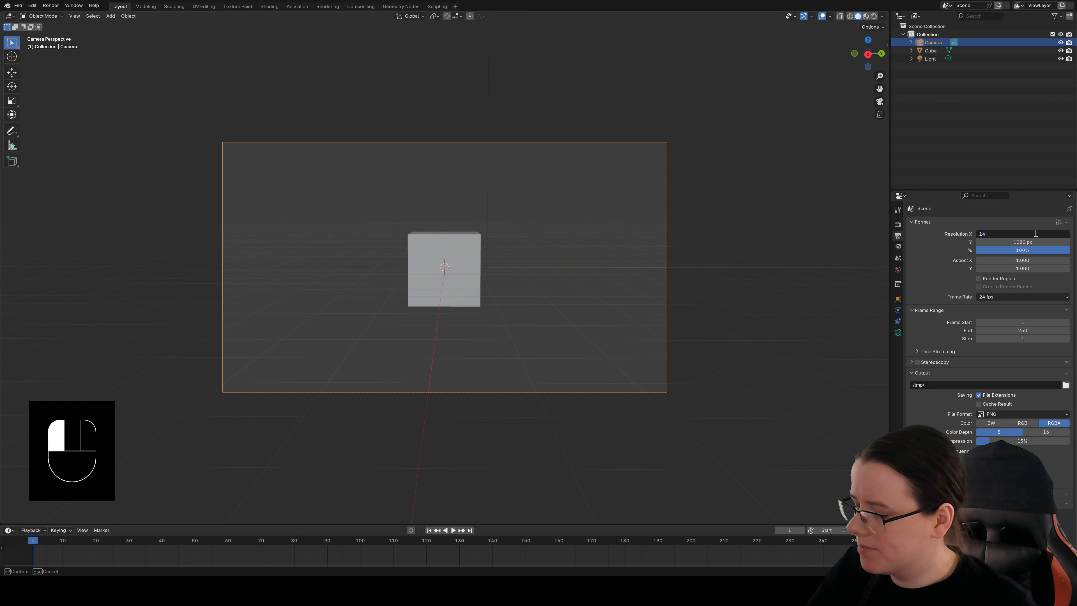
pyautogui.write('40')
pyautogui.press('Return')
pyautogui.click(1025, 242)
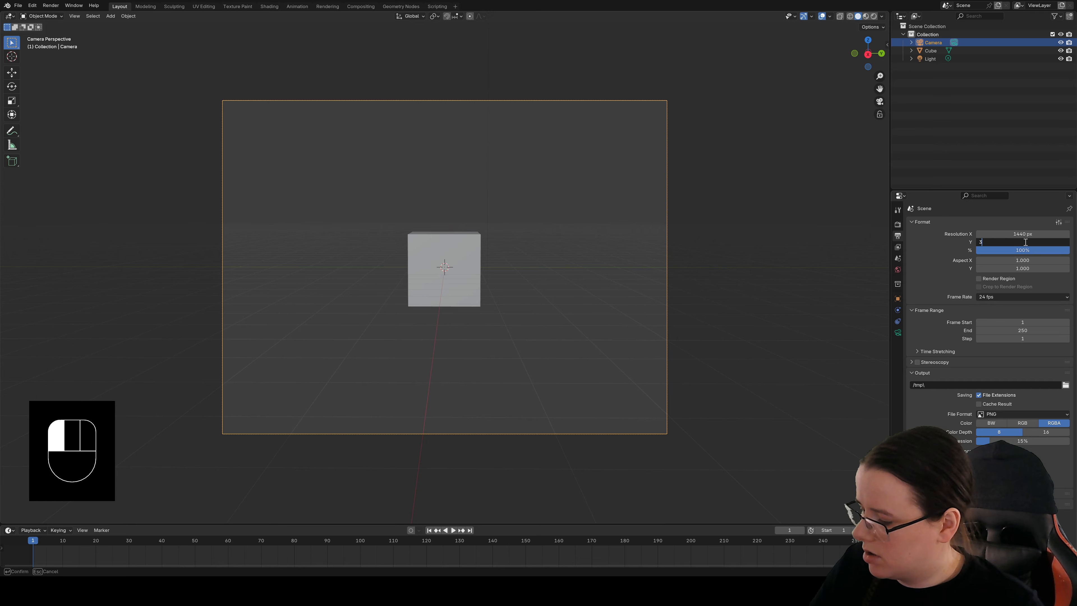
pyautogui.write('3088')
pyautogui.press('Return')
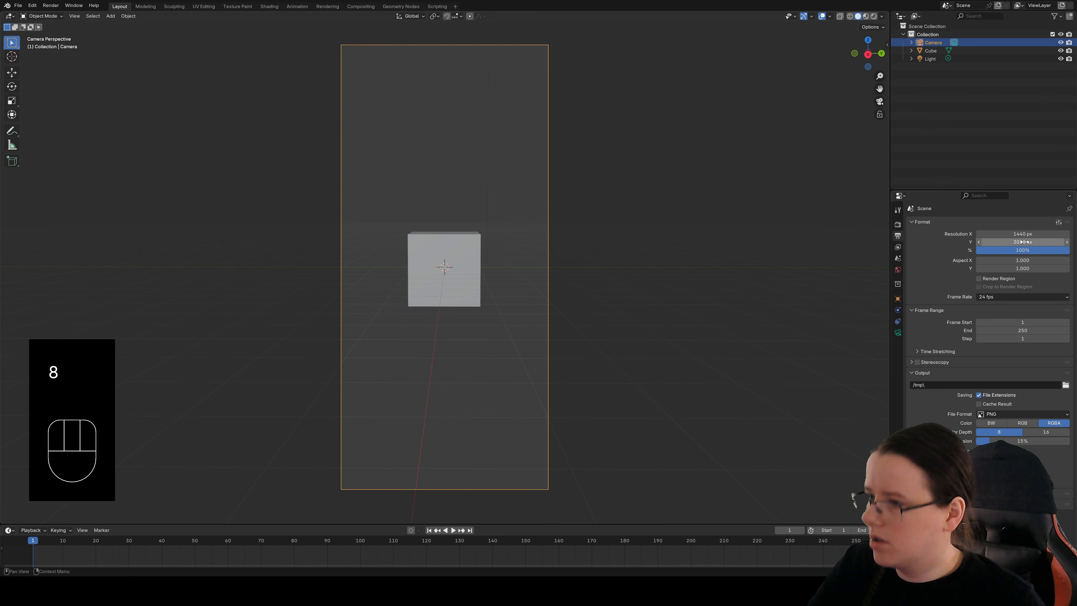
# Step: Split the 3D viewport to keep a narrow camera view beside a larger free perspective view, with the cube selected
pyautogui.click(466, 274)
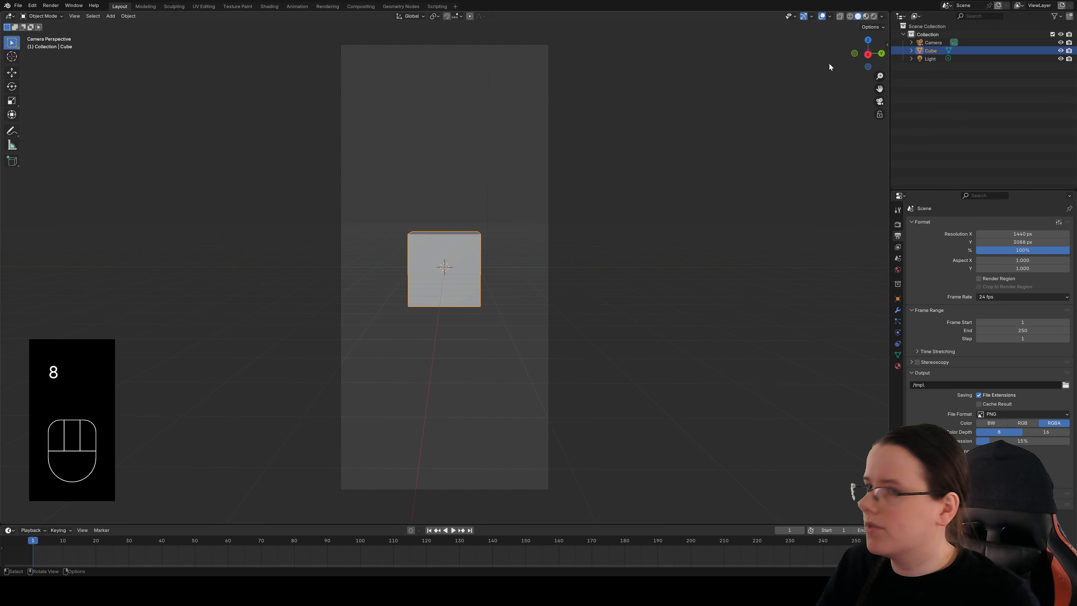
pyautogui.moveTo(889, 11); pyautogui.dragTo(265, 69)
pyautogui.moveTo(621, 249); pyautogui.dragTo(590, 258, button='middle')
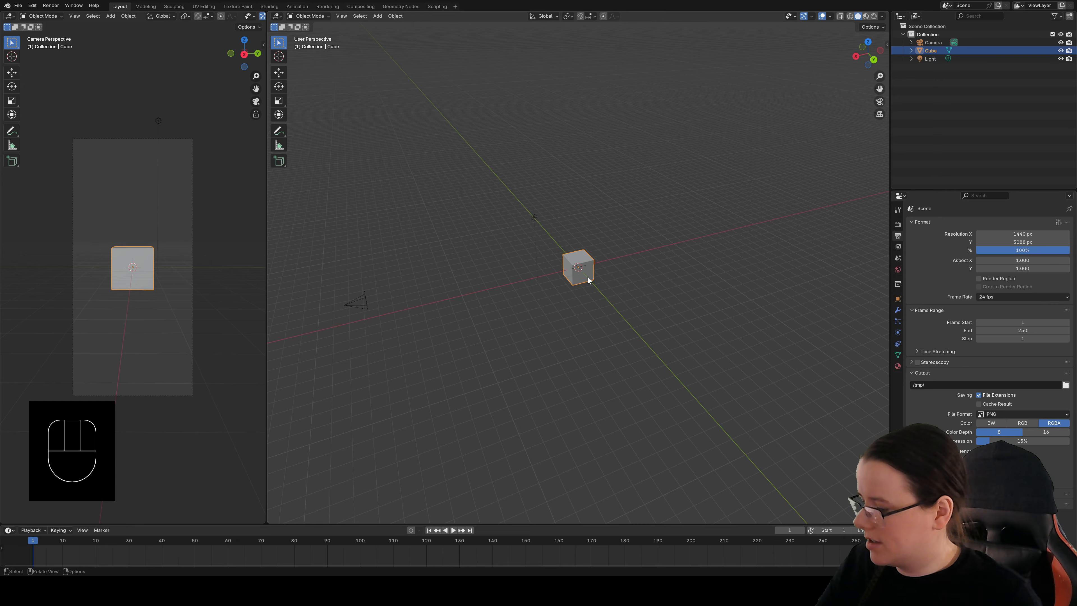
# Step: Stretch the cube along the Z axis and scale it down uniformly into a tall, thin bar that fits within the camera frame's height
pyautogui.press('s')
pyautogui.press('z')
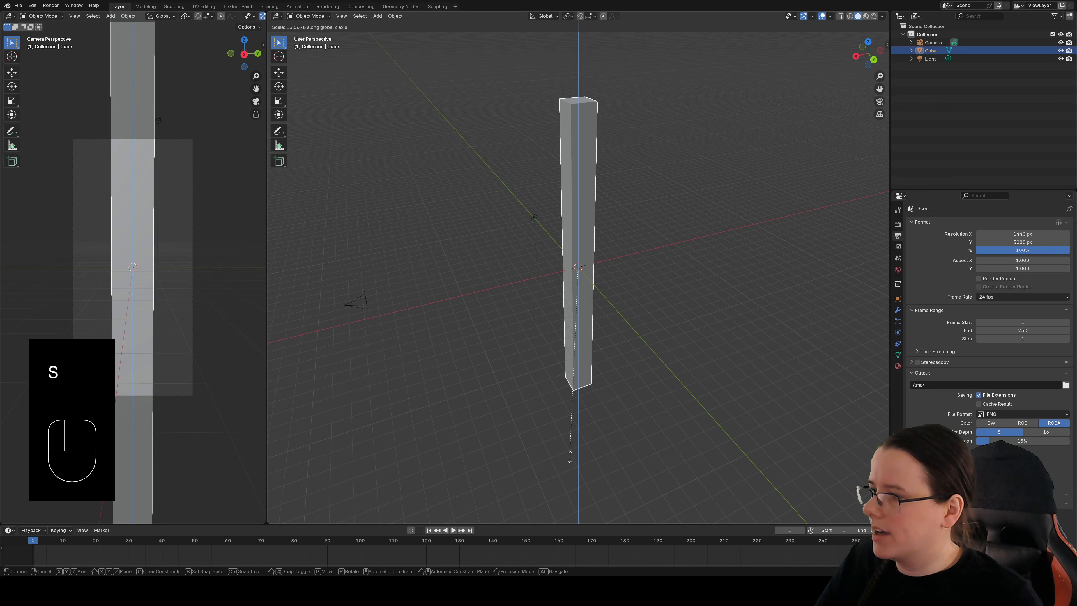
pyautogui.click(578, 422)
pyautogui.press('s')
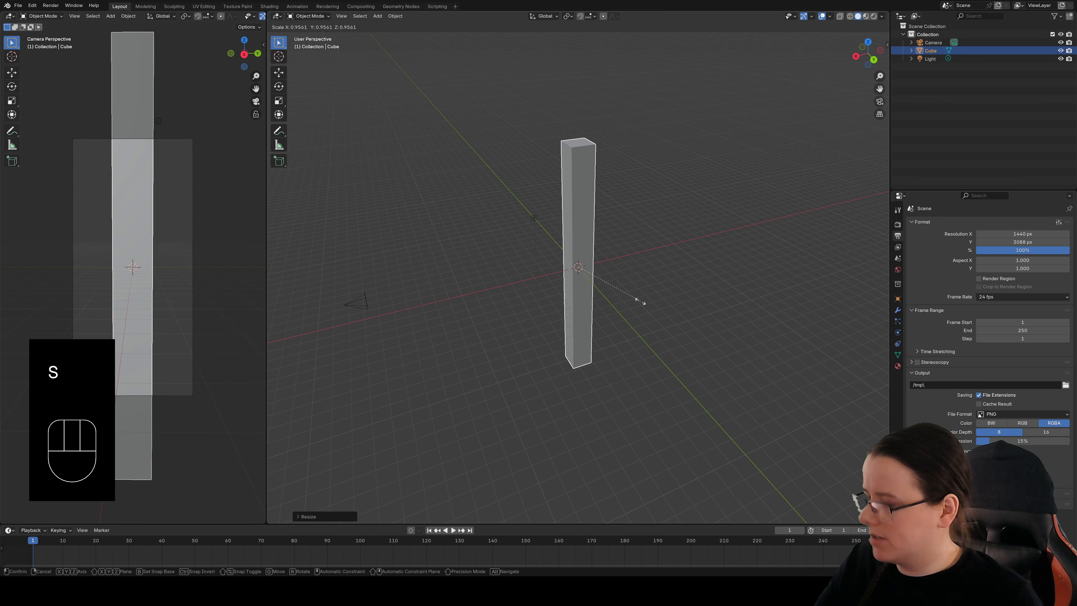
pyautogui.click(605, 283)
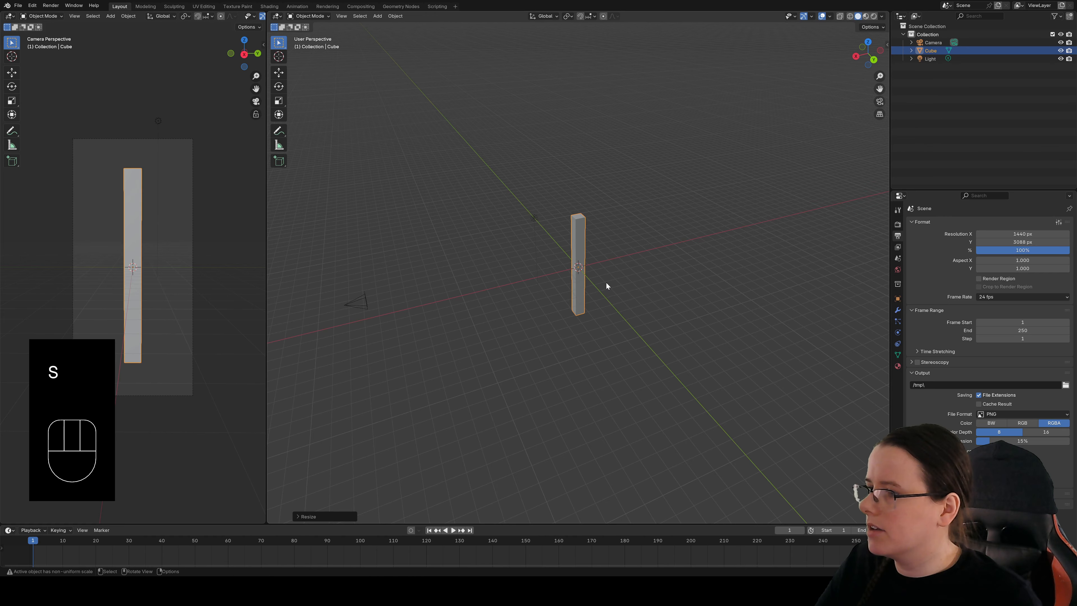
pyautogui.moveTo(523, 335); pyautogui.dragTo(596, 273, button='middle')
pyautogui.scroll(4, 598, 268)
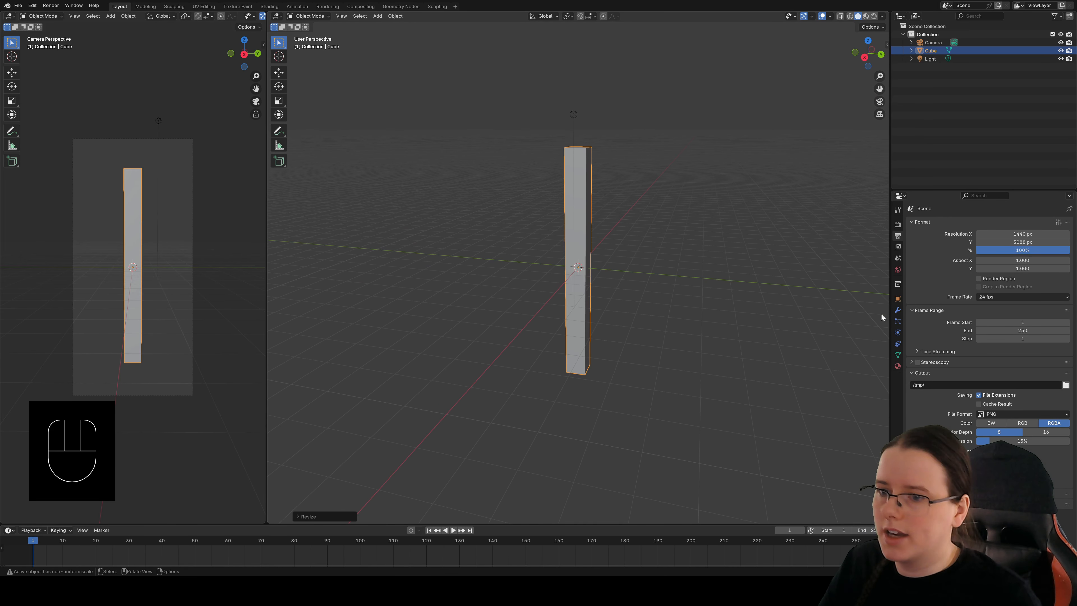
# Step: Switch the bar's material to Metallic BSDF with roughness 0.076, anisotropy 0.793 and a bright blue base color
pyautogui.click(898, 366)
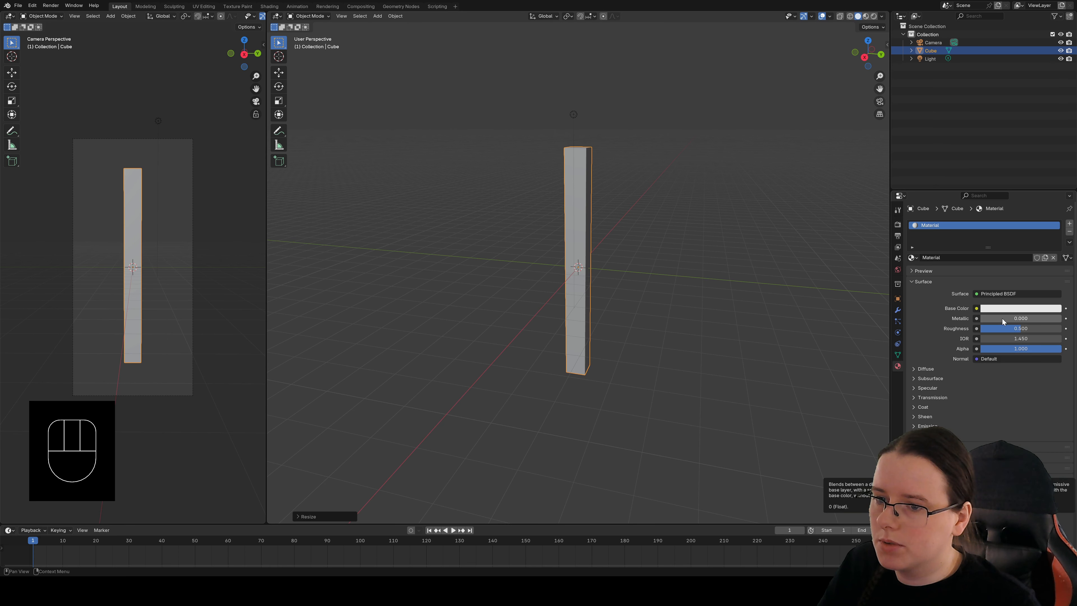
pyautogui.click(994, 293)
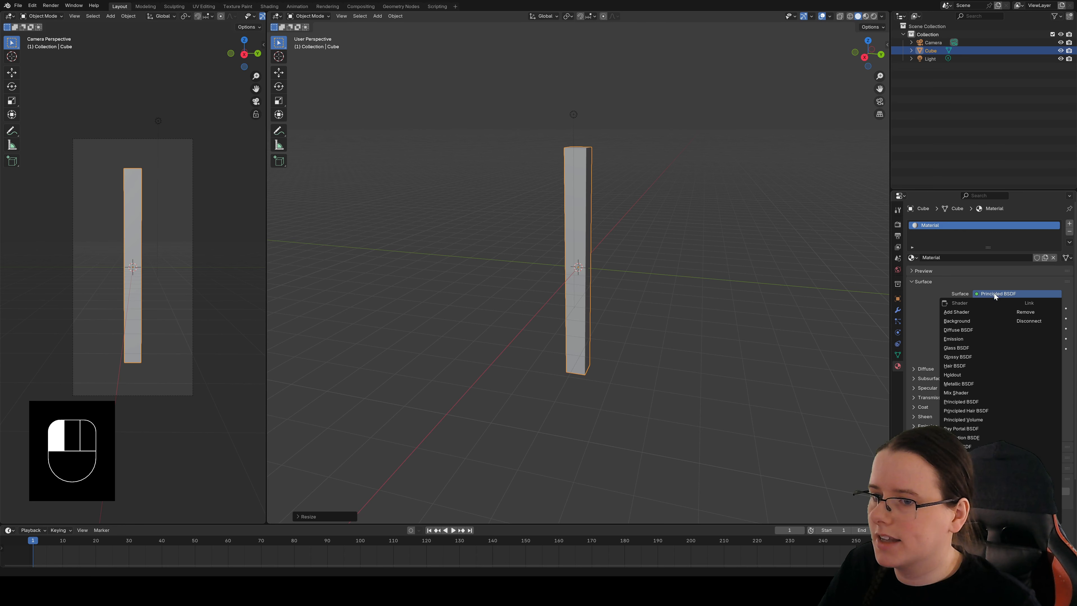
pyautogui.click(965, 385)
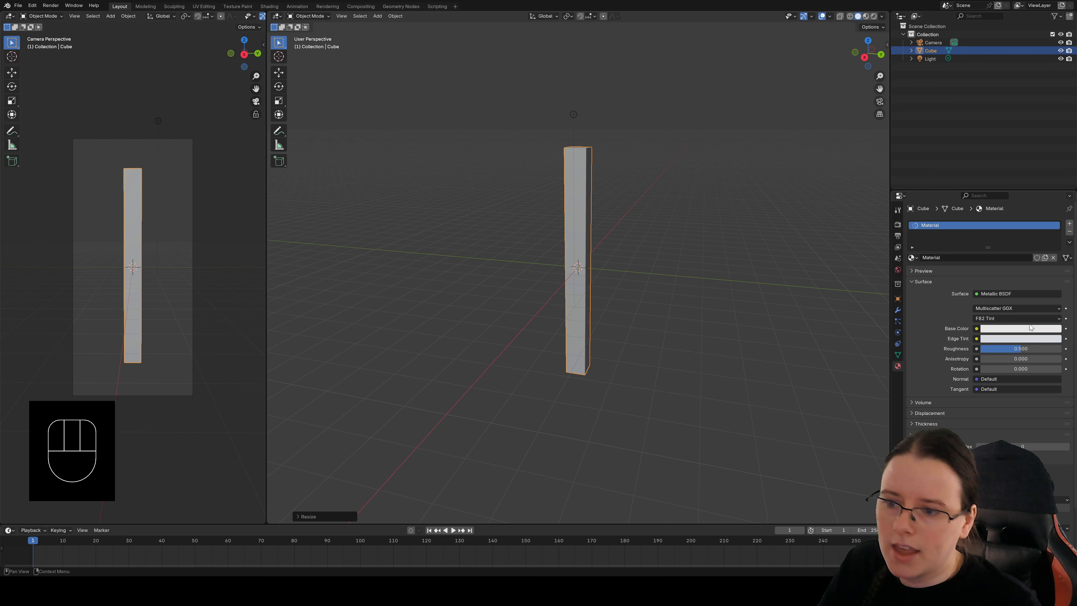
pyautogui.moveTo(1019, 350)
pyautogui.mouseDown()
pyautogui.moveTo(992, 350)
pyautogui.moveTo(1022, 358)
pyautogui.mouseUp()
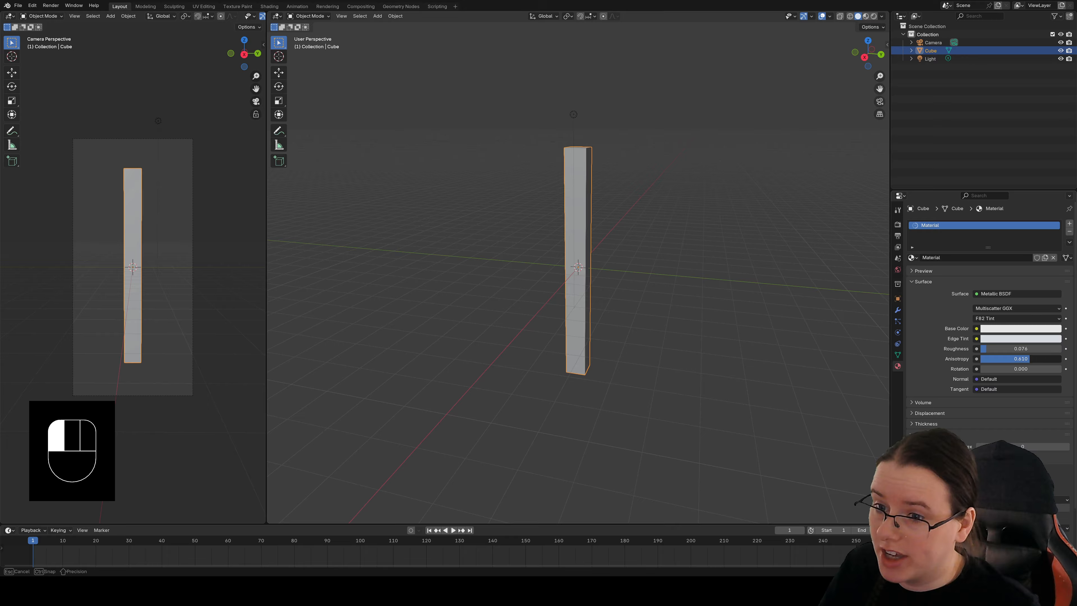
pyautogui.moveTo(1020, 358); pyautogui.dragTo(1020, 359)
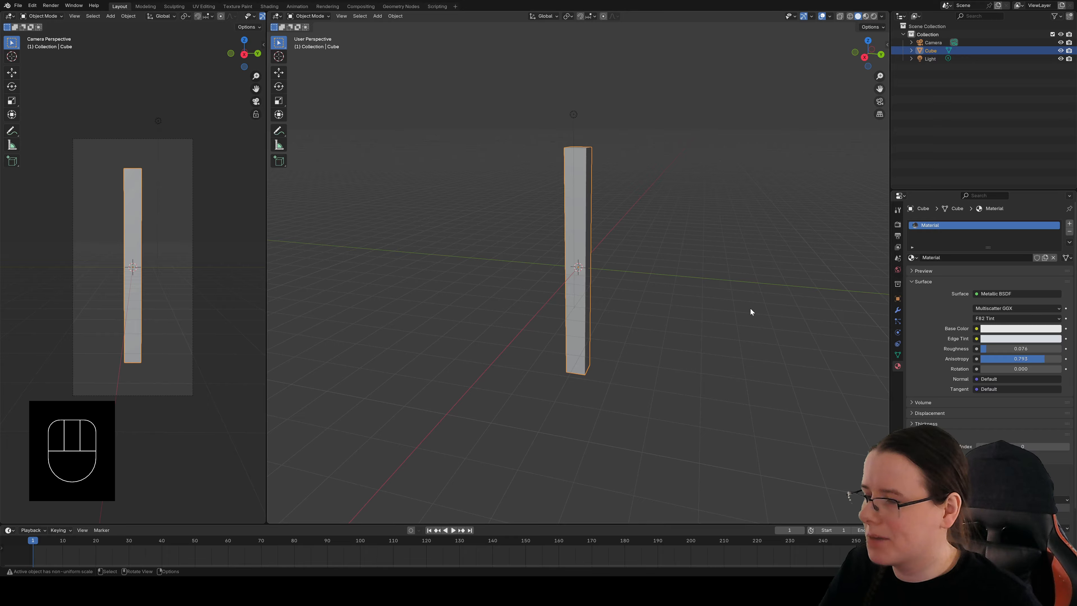
pyautogui.click(1000, 328)
pyautogui.moveTo(1009, 226)
pyautogui.mouseDown()
pyautogui.moveTo(1024, 212)
pyautogui.moveTo(1042, 229)
pyautogui.moveTo(1034, 203)
pyautogui.mouseUp()
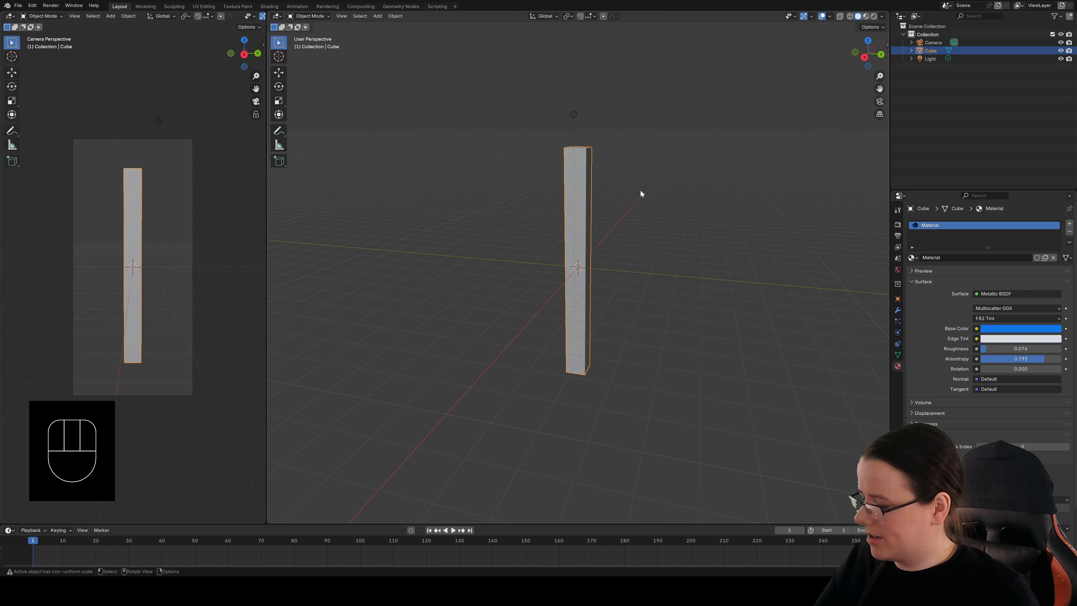
# Step: Tilt the bar diagonally about the X axis and move it up to form the upper-right side of a ring of bars
pyautogui.press('r')
pyautogui.press('x')
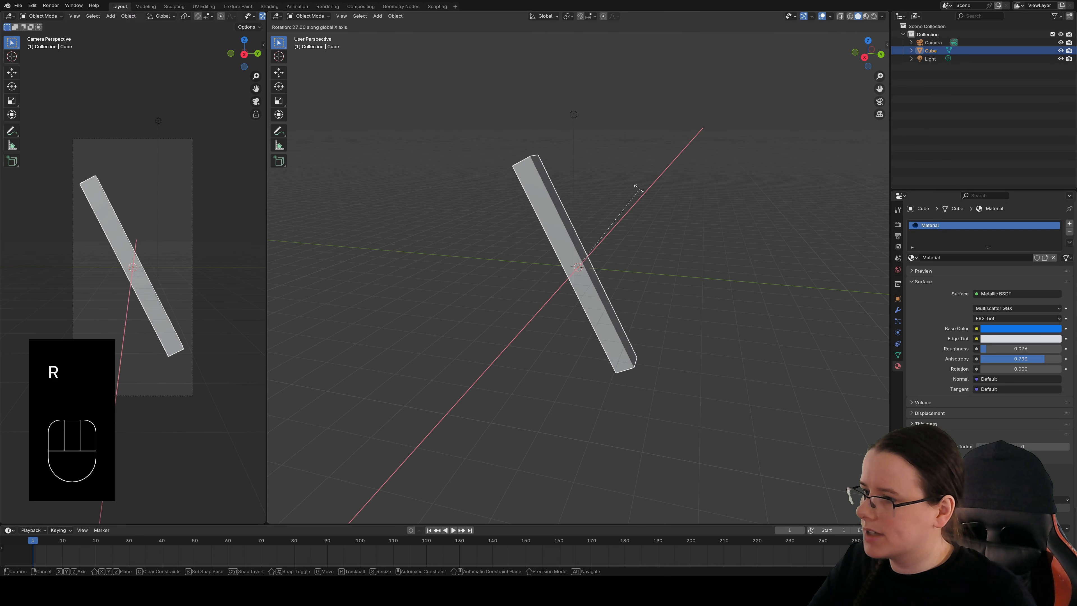
pyautogui.click(606, 174)
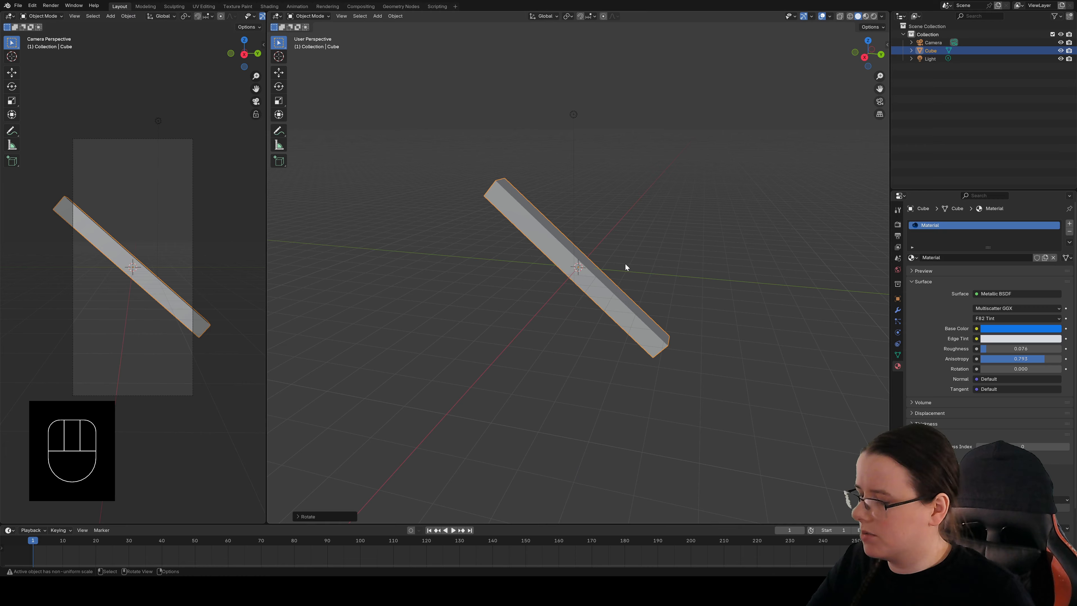
pyautogui.press('g')
pyautogui.press('z')
pyautogui.click(640, 156)
pyautogui.press('g')
pyautogui.moveTo(635, 162)
pyautogui.mouseDown(button='middle')
pyautogui.moveTo(677, 173)
pyautogui.moveTo(630, 180)
pyautogui.mouseUp(button='middle')
pyautogui.click(674, 175)
# Step: Duplicate the bar, rotate the copy about X to the opposite diagonal, and place it as the upper-left side, crossing the first bar's top end
pyautogui.hotkey('shift', 'd')
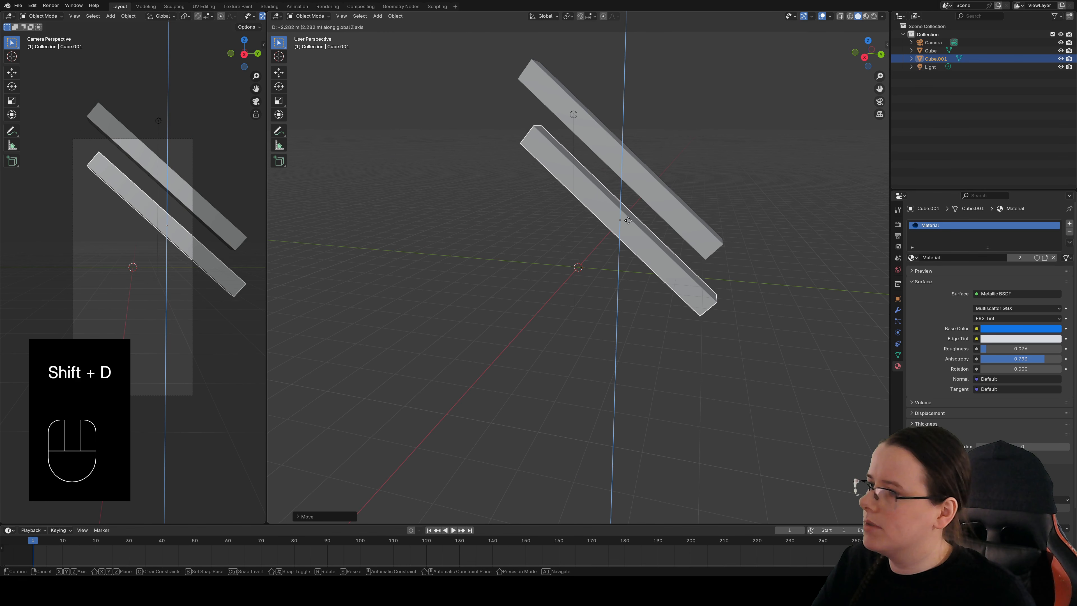
pyautogui.press('x')
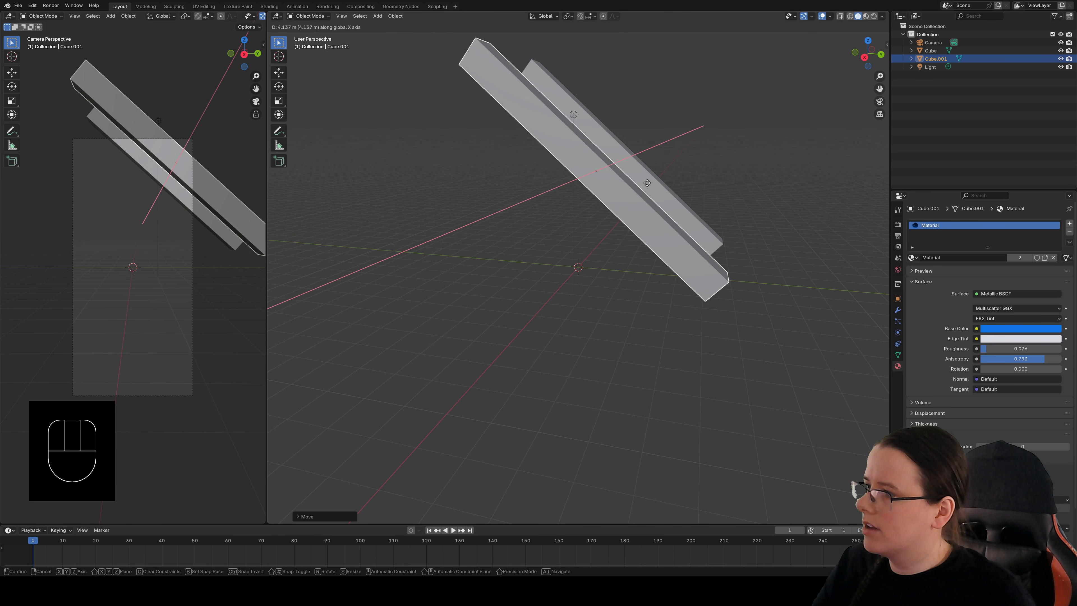
pyautogui.moveTo(668, 169); pyautogui.dragTo(595, 163, button='middle')
pyautogui.click(535, 124)
pyautogui.press('r')
pyautogui.moveTo(536, 124); pyautogui.dragTo(575, 123, button='middle')
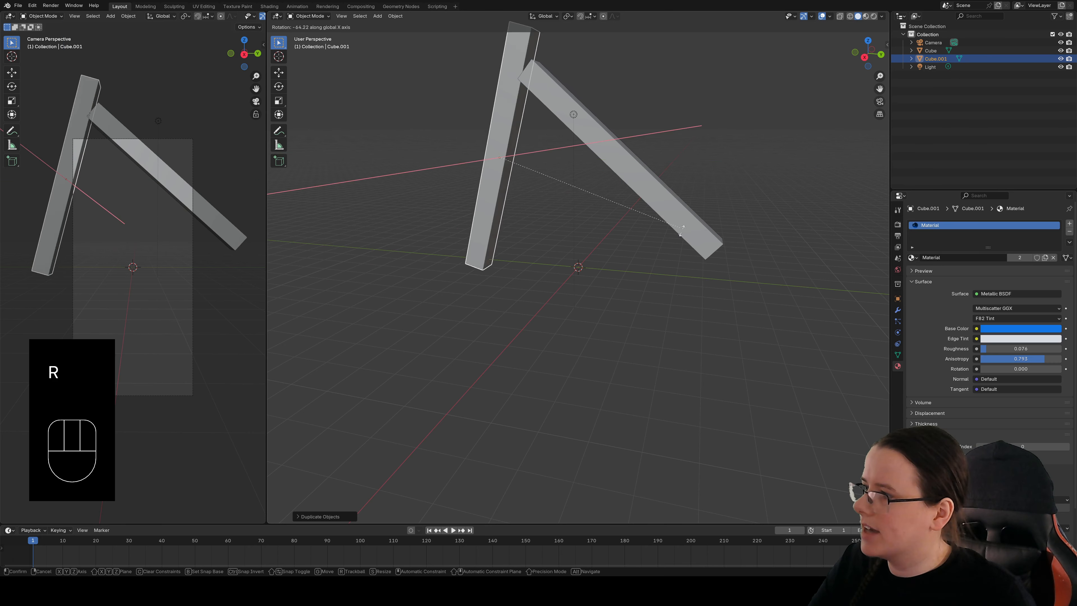
pyautogui.click(650, 386)
pyautogui.press('g')
pyautogui.moveTo(579, 183); pyautogui.dragTo(567, 187, button='middle')
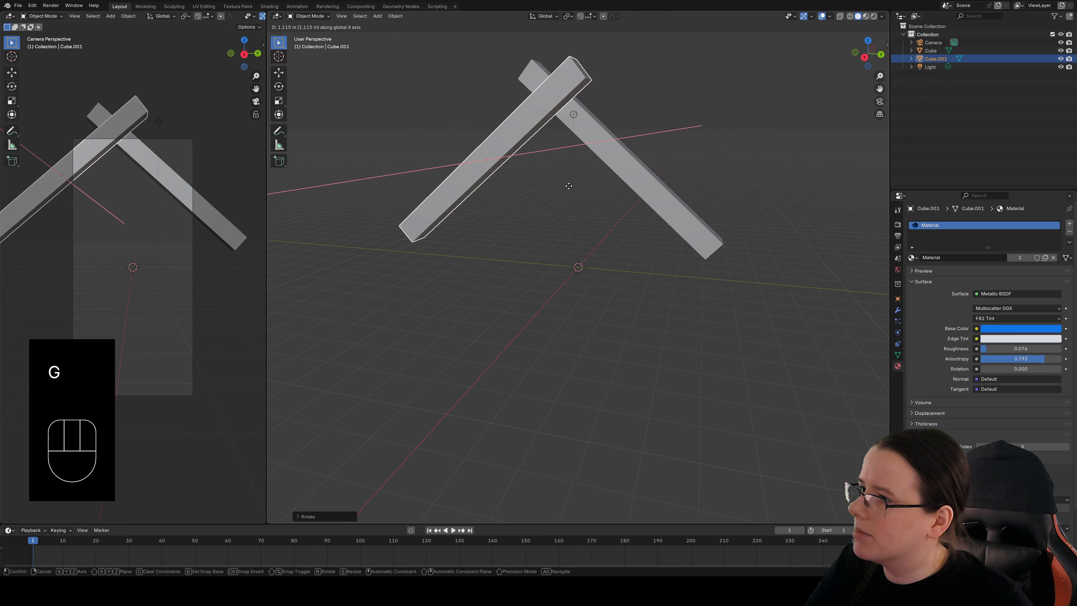
pyautogui.click(567, 187)
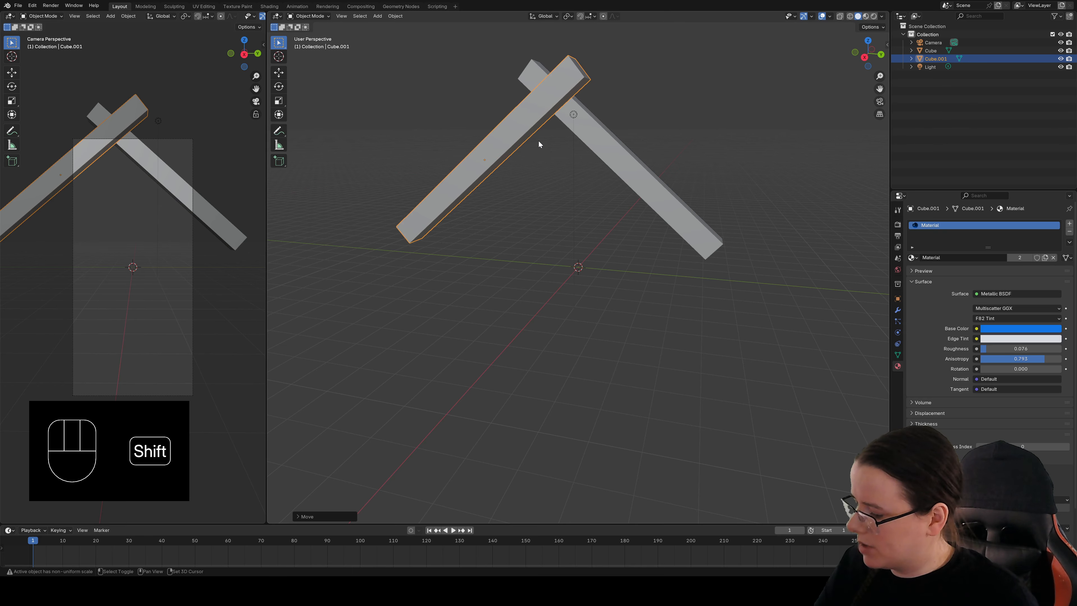
# Step: Duplicate the upper-left bar, rotate the copy about X to slope down to the right, and place it as the ring's lower-left side
pyautogui.hotkey('shift', 'd')
pyautogui.moveTo(539, 140); pyautogui.dragTo(570, 251, button='middle')
pyautogui.click(557, 261)
pyautogui.press('r')
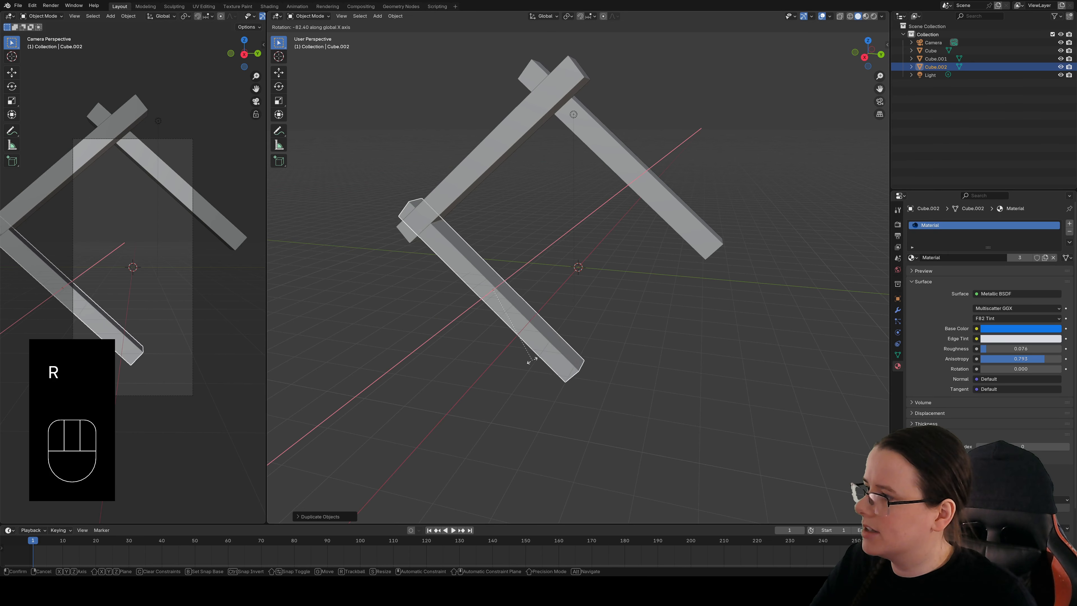
pyautogui.click(523, 323)
pyautogui.press('g')
pyautogui.moveTo(529, 297); pyautogui.dragTo(554, 282, button='middle')
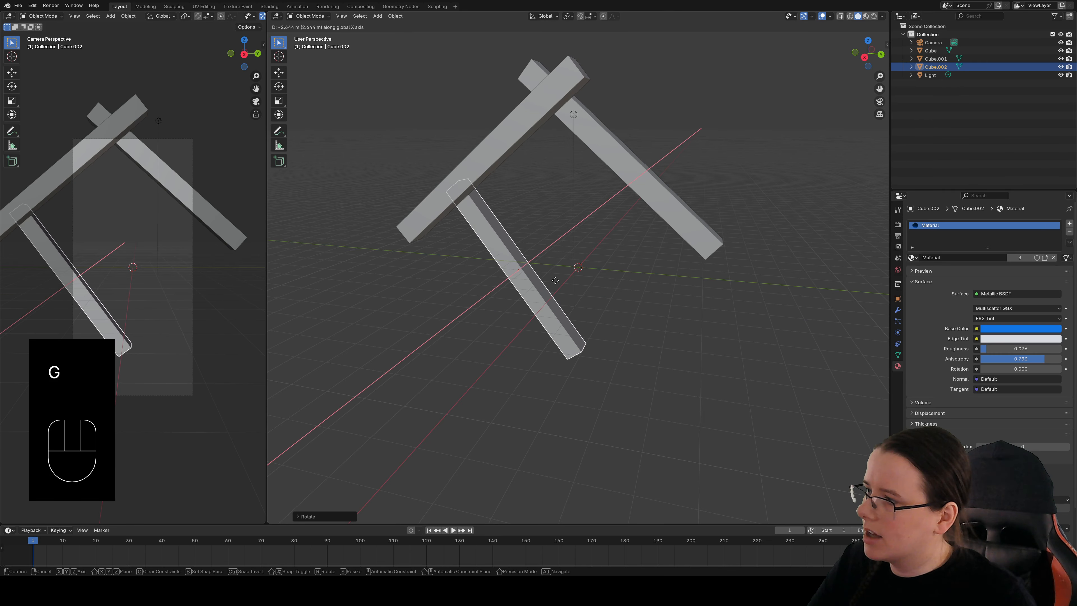
pyautogui.click(556, 282)
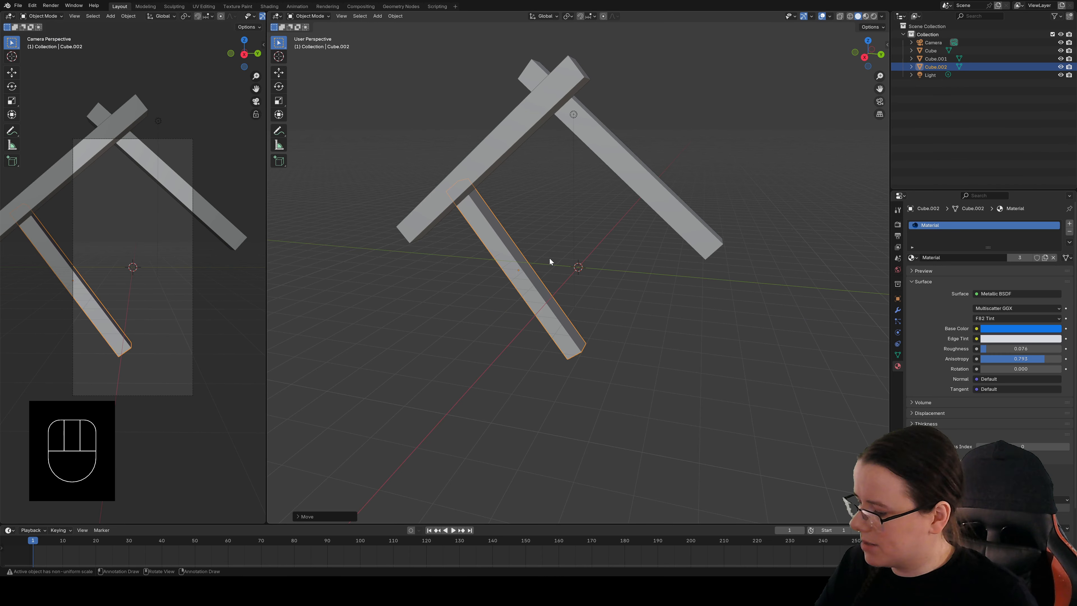
# Step: Duplicate the lower-left bar, rotate the copy about X until nearly horizontal, and position it across the bottom of the ring
pyautogui.hotkey('shift', 'd')
pyautogui.moveTo(555, 261); pyautogui.dragTo(632, 255, button='middle')
pyautogui.click(619, 277)
pyautogui.press('r')
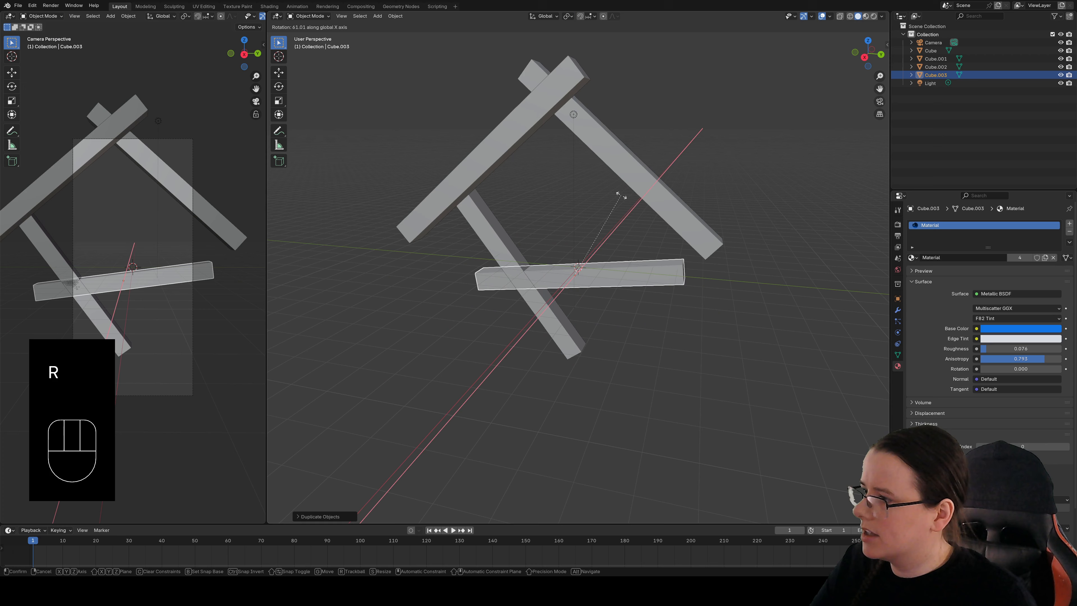
pyautogui.click(620, 195)
pyautogui.press('g')
pyautogui.moveTo(618, 260); pyautogui.dragTo(602, 310, button='middle')
pyautogui.click(603, 334)
pyautogui.press('g')
pyautogui.click(590, 345)
pyautogui.press('g')
pyautogui.click(603, 310)
# Step: Duplicate the upper-left bar and move the copy down along Y and Z to close the ring's lower-right side
pyautogui.click(484, 164)
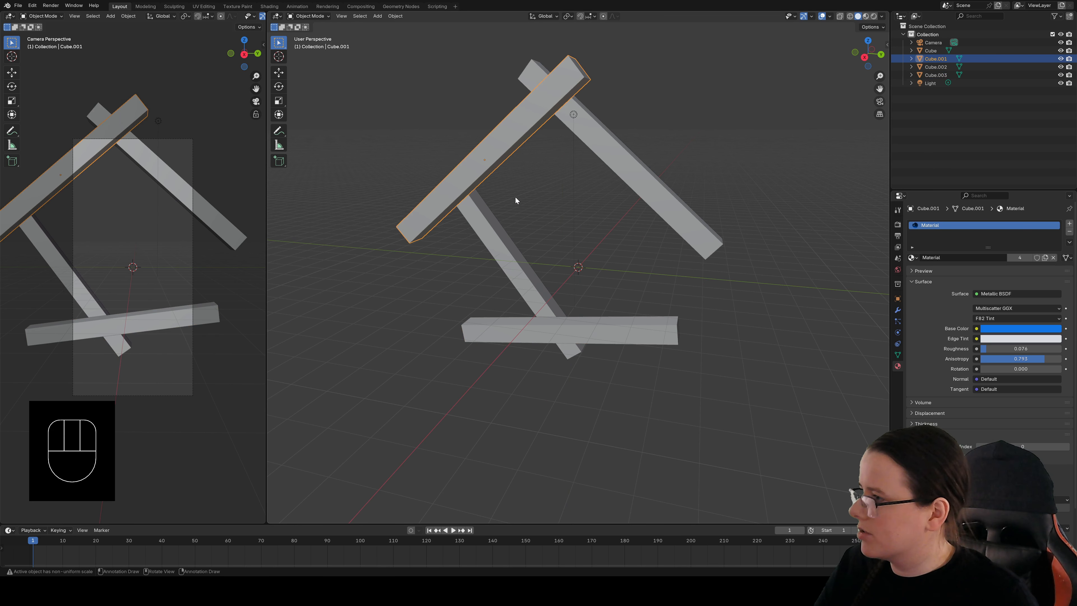
pyautogui.hotkey('shift', 'd')
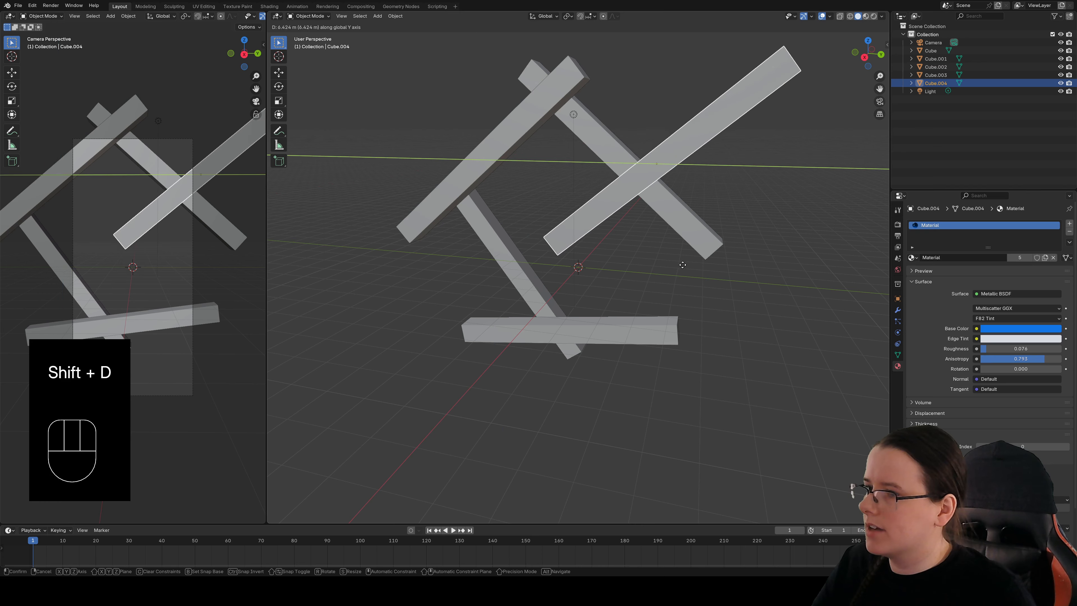
pyautogui.click(660, 262)
pyautogui.press('g')
pyautogui.moveTo(653, 203); pyautogui.dragTo(636, 335, button='middle')
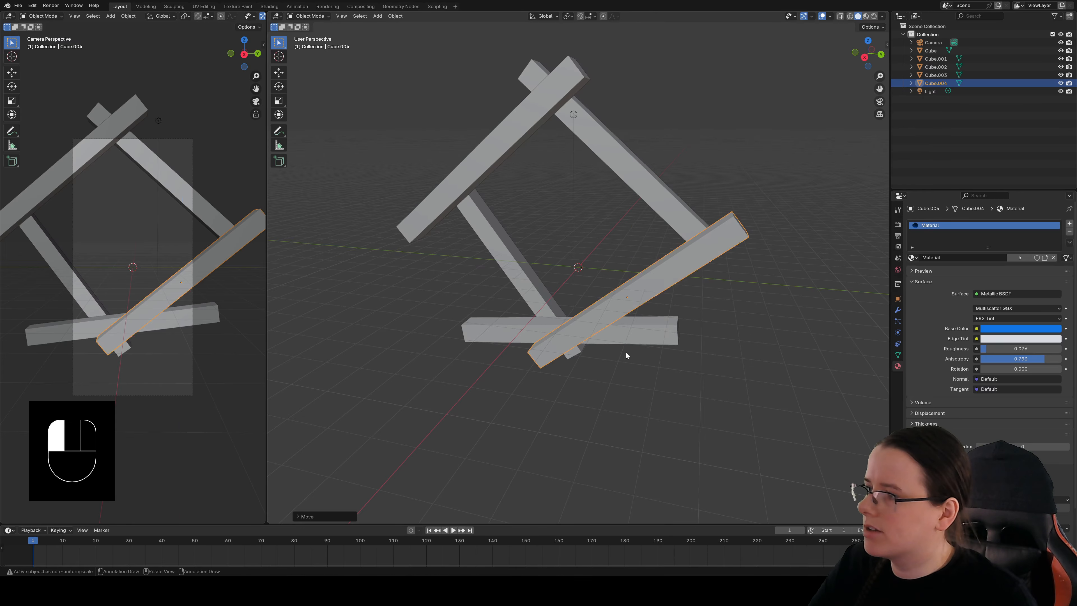
pyautogui.click(739, 305)
# Step: Duplicate all five bars together and move the copied ring along the X axis, farther from the camera behind the original
pyautogui.moveTo(738, 305); pyautogui.dragTo(672, 296, button='middle')
pyautogui.moveTo(506, 53); pyautogui.dragTo(665, 359)
pyautogui.hotkey('shift', 'd')
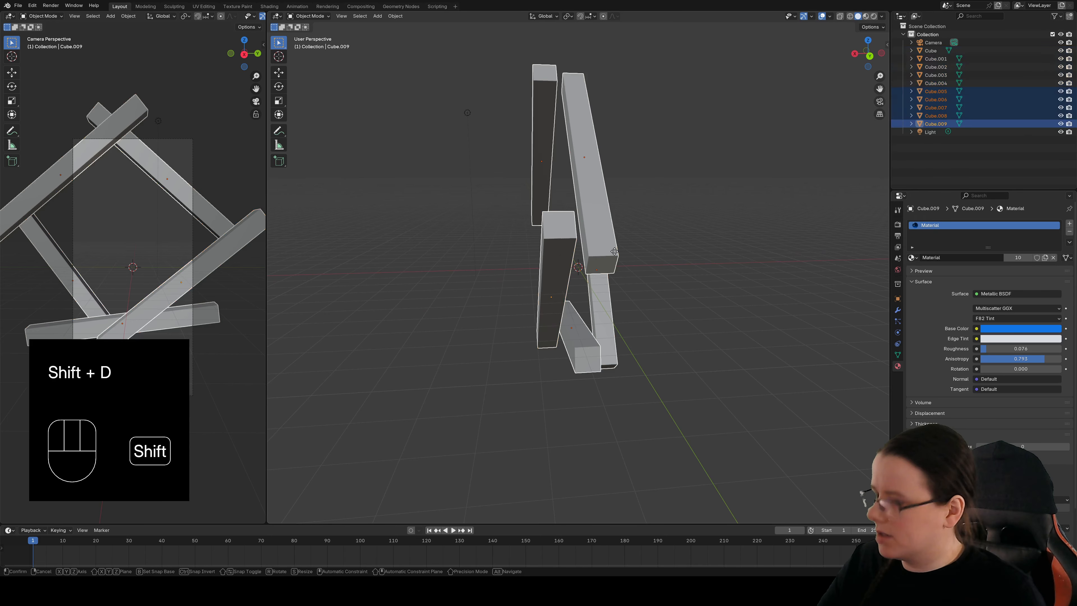
pyautogui.press('x')
pyautogui.click(785, 243)
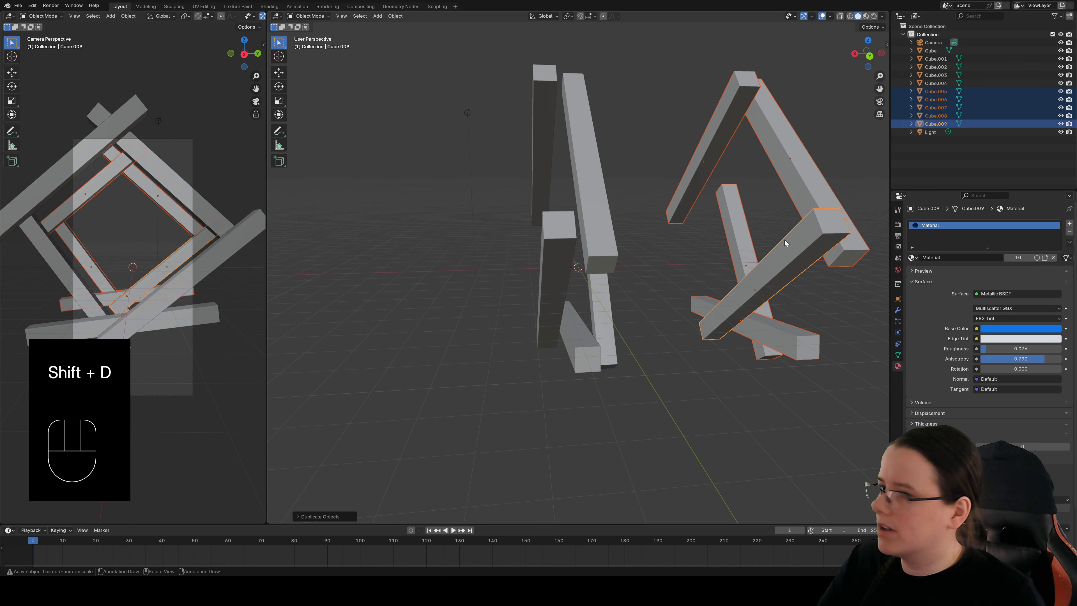
# Step: Rotate the copied ring of five bars about the X axis and then the Z axis so it differs from the front ring
pyautogui.press('r')
pyautogui.moveTo(824, 262); pyautogui.dragTo(849, 266, button='middle')
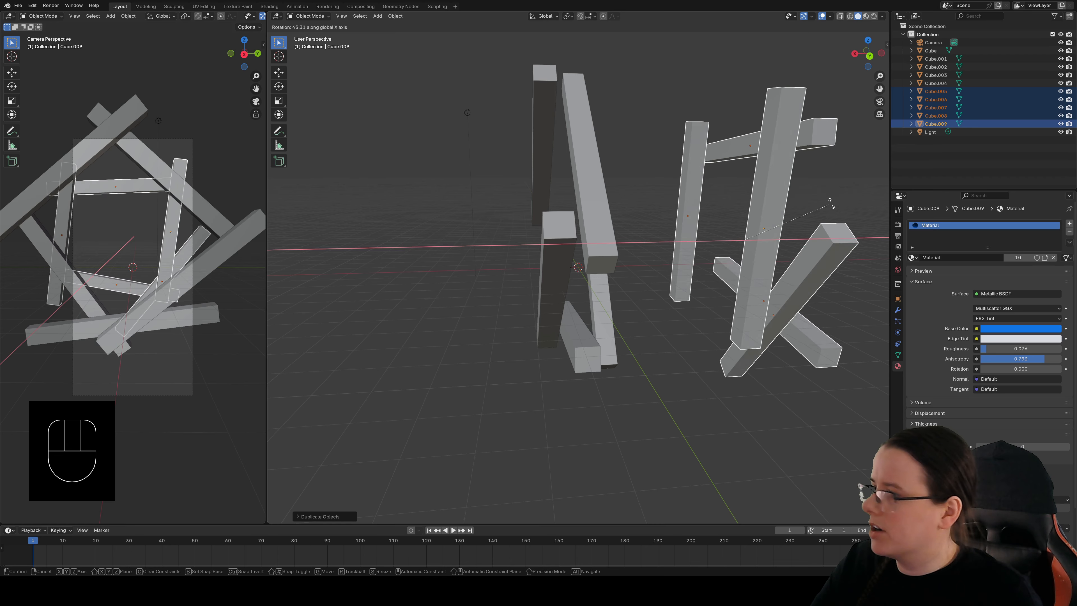
pyautogui.click(828, 241)
pyautogui.press('r')
pyautogui.moveTo(826, 233); pyautogui.dragTo(778, 157, button='middle')
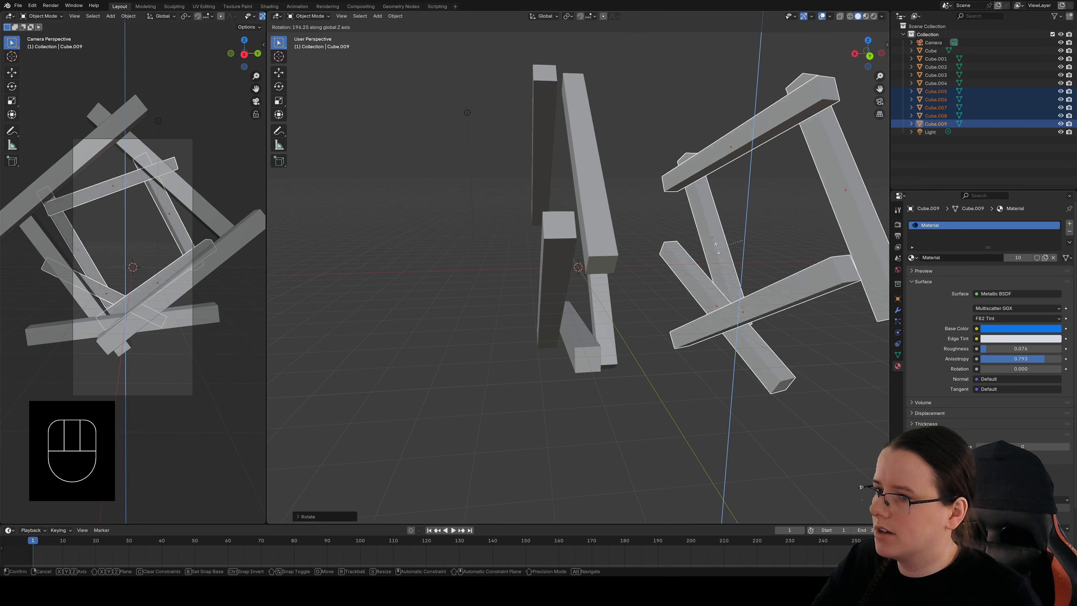
pyautogui.click(670, 248)
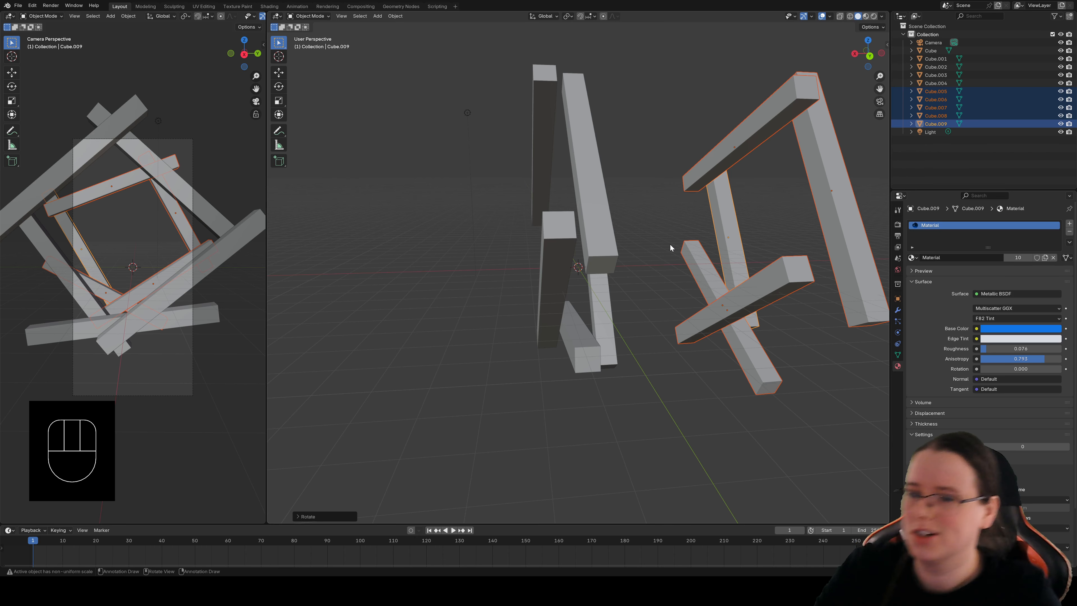
# Step: Select all ten bars of both rings, duplicate them, and move the copies along the X axis behind the originals
pyautogui.scroll(-1, 515, 85)
pyautogui.moveTo(521, 75); pyautogui.dragTo(789, 381)
pyautogui.keyDown('shift'); pyautogui.moveTo(785, 361); pyautogui.dragTo(721, 366, button='middle'); pyautogui.keyUp('shift')
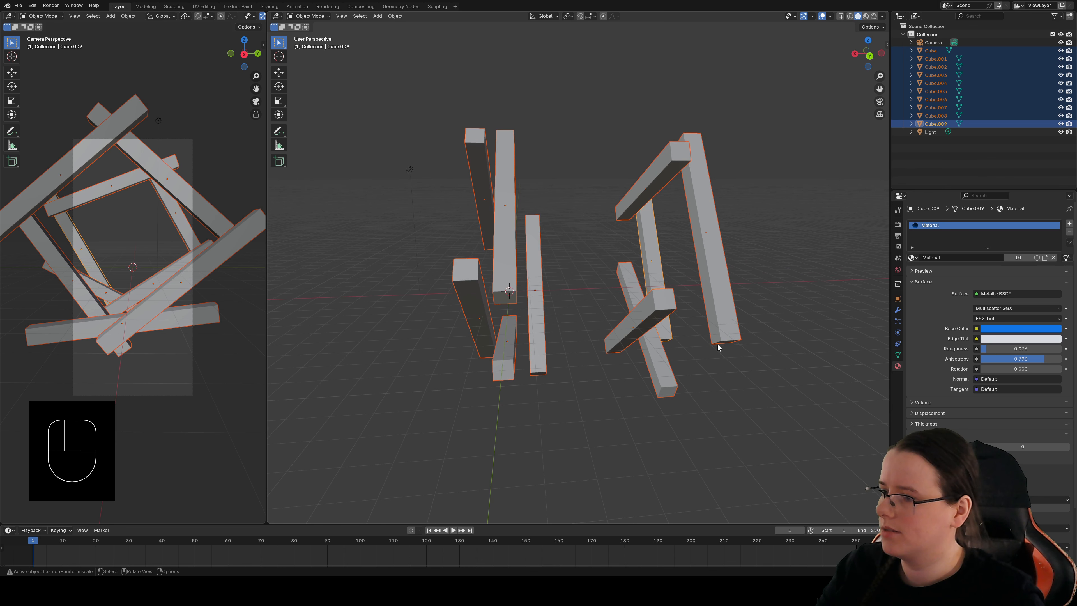
pyautogui.hotkey('shift', 'd')
pyautogui.moveTo(687, 325); pyautogui.dragTo(746, 319, button='middle')
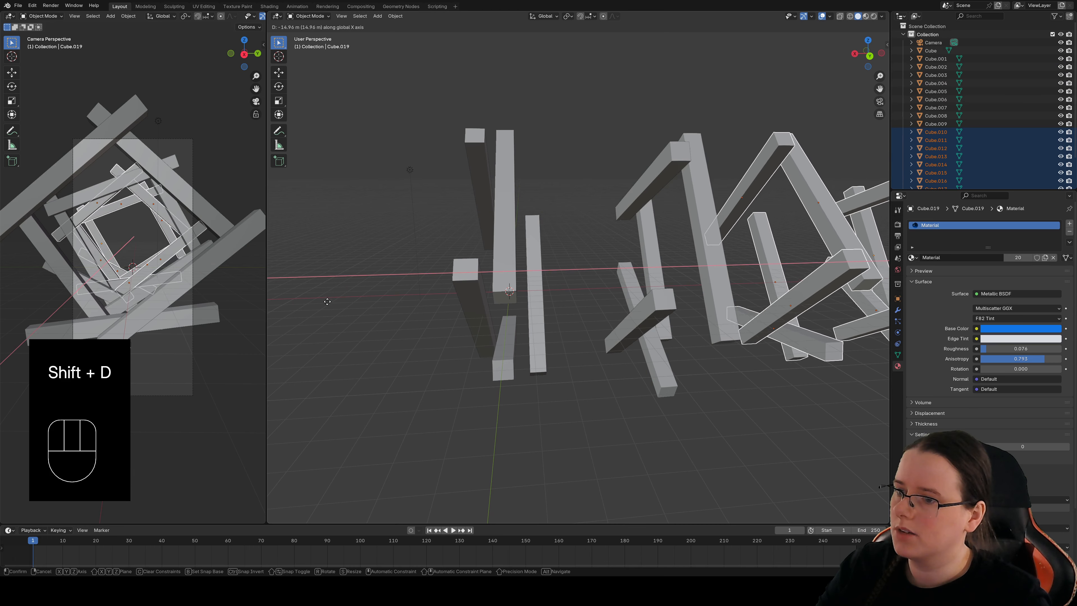
pyautogui.click(400, 293)
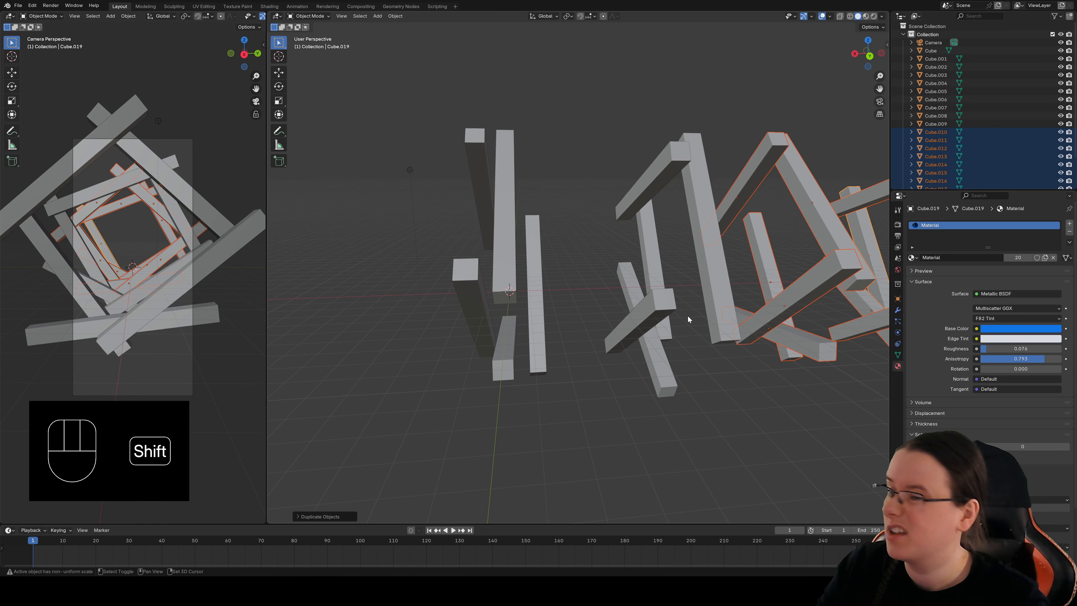
# Step: Duplicate the newest set of ten bars twice more, placing each copy farther from the camera along the X axis
pyautogui.keyDown('shift'); pyautogui.moveTo(687, 316); pyautogui.dragTo(461, 324, button='middle'); pyautogui.keyUp('shift')
pyautogui.hotkey('shift', 'd')
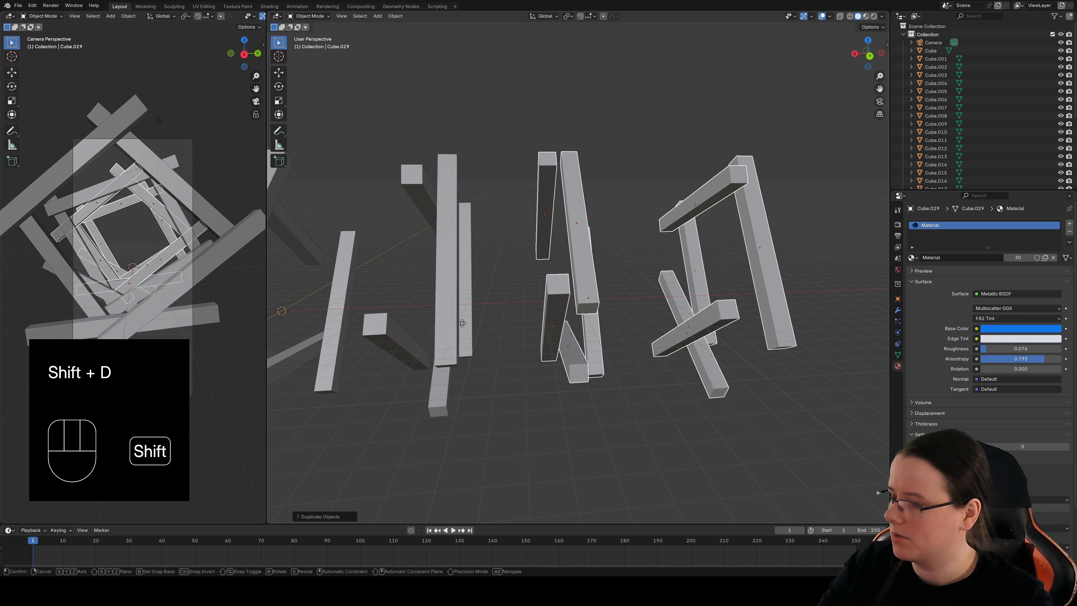
pyautogui.keyDown('shift'); pyautogui.moveTo(753, 327); pyautogui.dragTo(514, 326, button='middle'); pyautogui.keyUp('shift')
pyautogui.hotkey('shift', 'd')
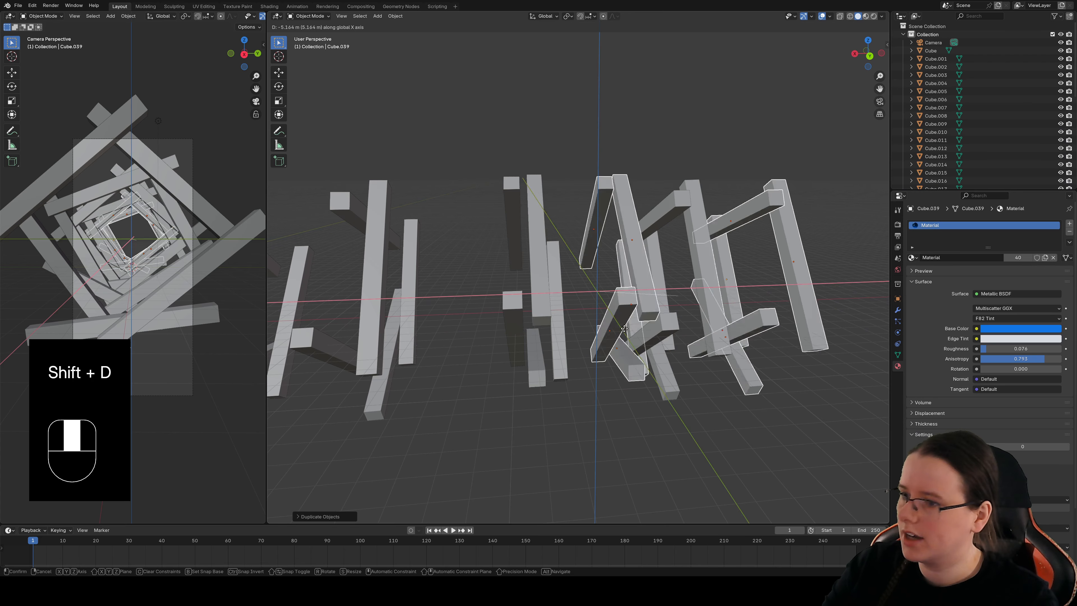
pyautogui.click(850, 301)
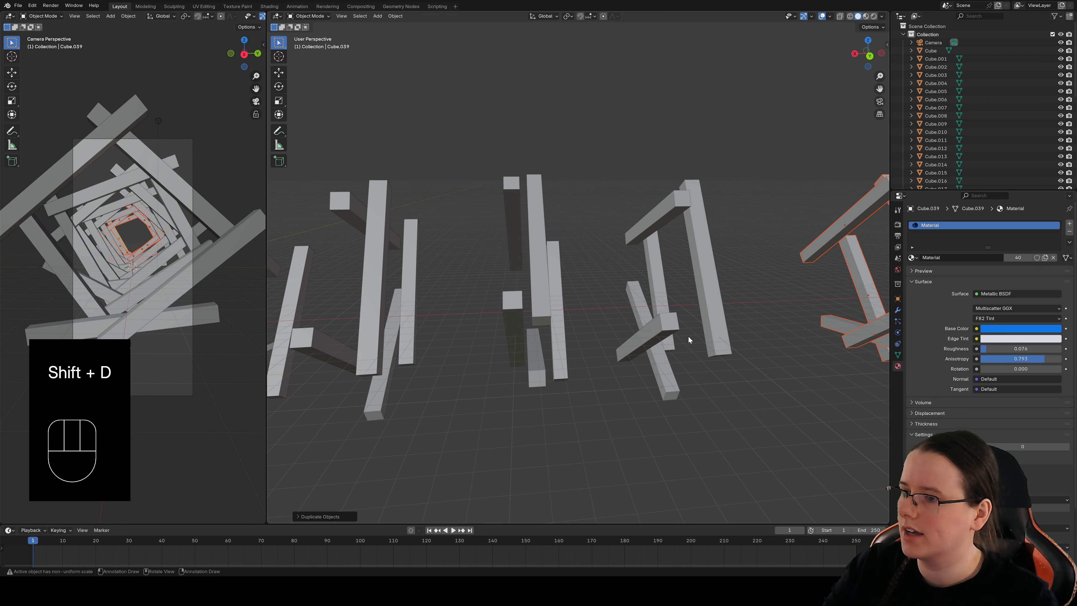
# Step: Switch the camera view to rendered shading and delete the point light from the scene
pyautogui.keyDown('shift'); pyautogui.moveTo(747, 392); pyautogui.dragTo(530, 369, button='middle'); pyautogui.keyUp('shift')
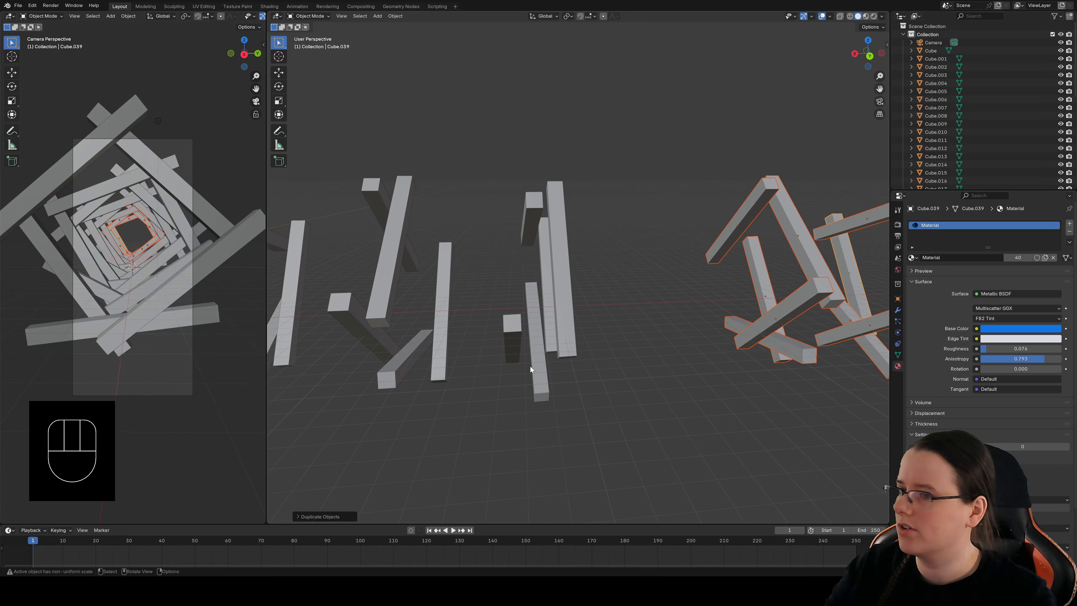
pyautogui.hscroll(4, 256, 20)
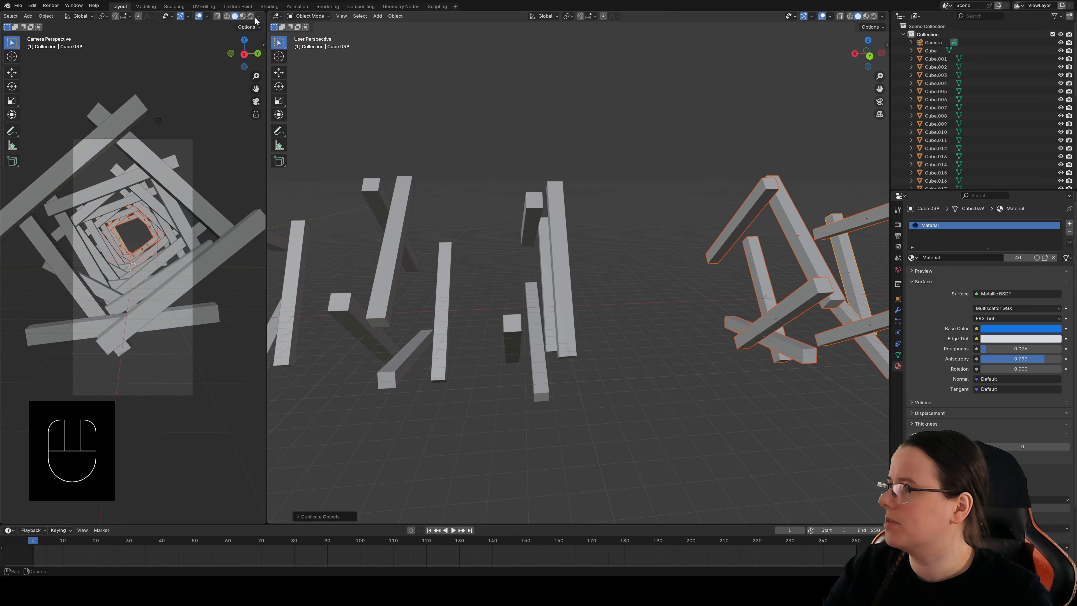
pyautogui.click(251, 17)
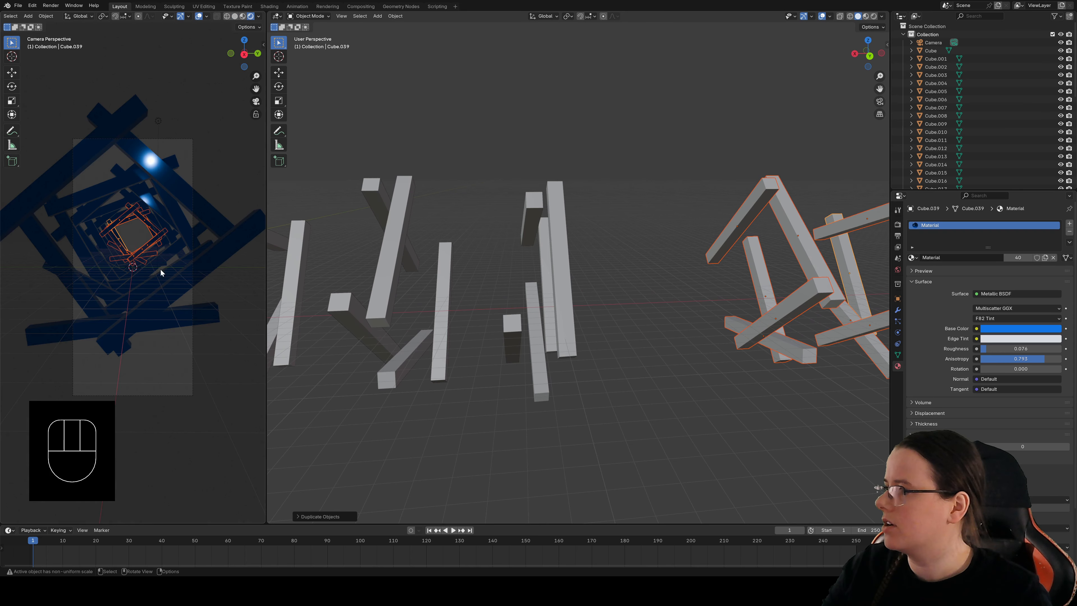
pyautogui.click(158, 123)
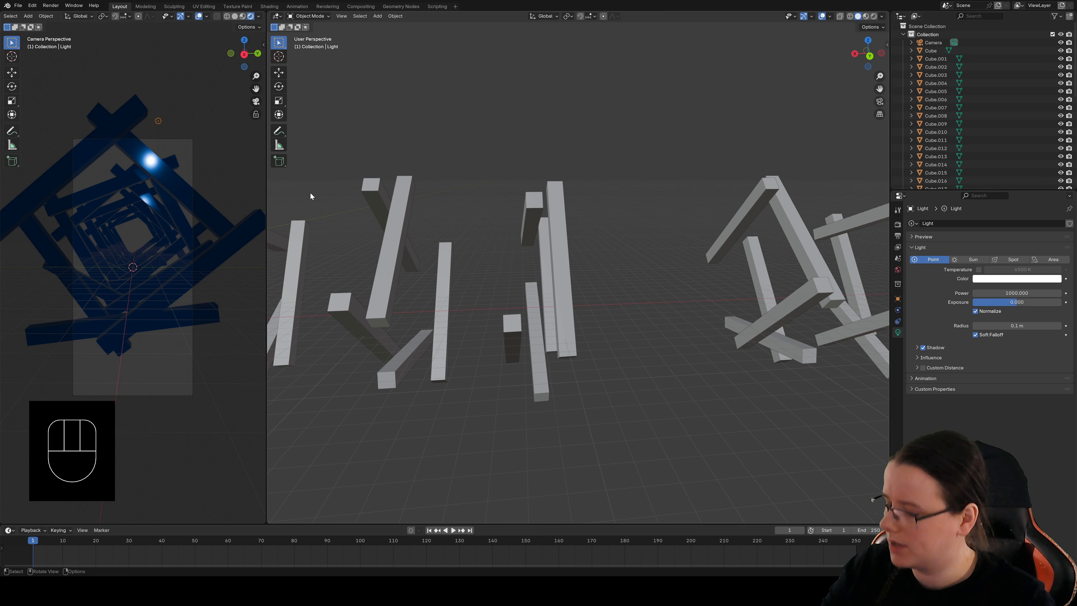
pyautogui.press('Delete')
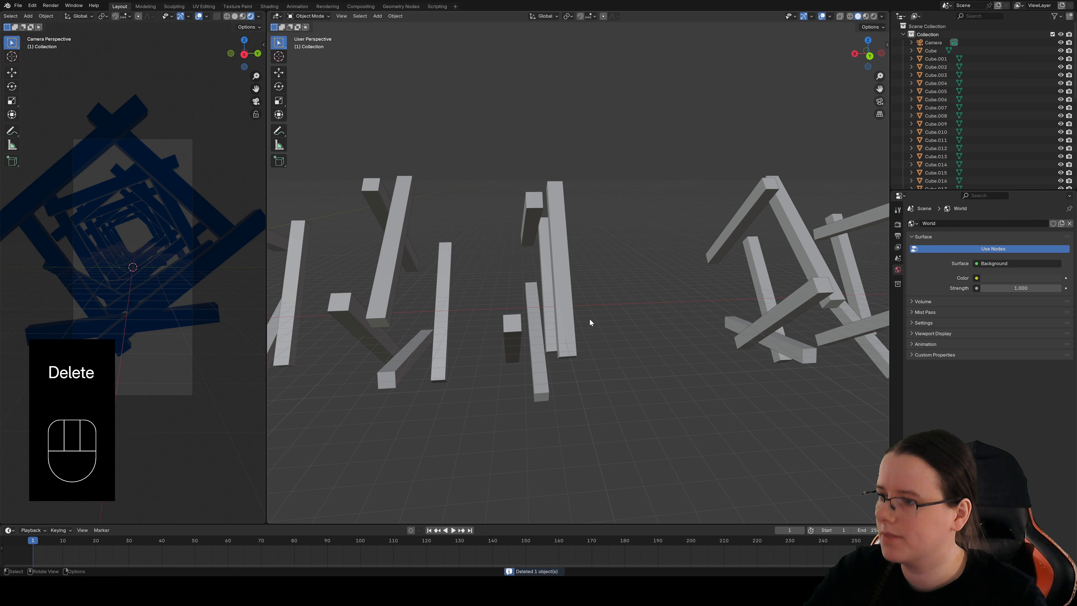
# Step: Remove the material from a near-vertical bar in the middle rings, then duplicate that bar and move the copy along X
pyautogui.click(559, 271)
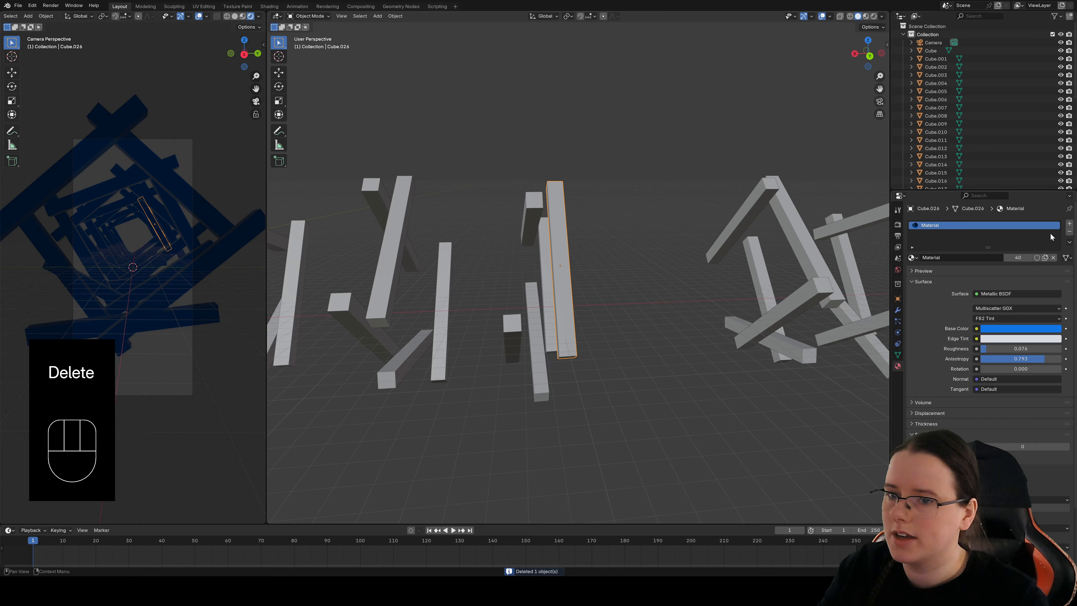
pyautogui.click(1069, 232)
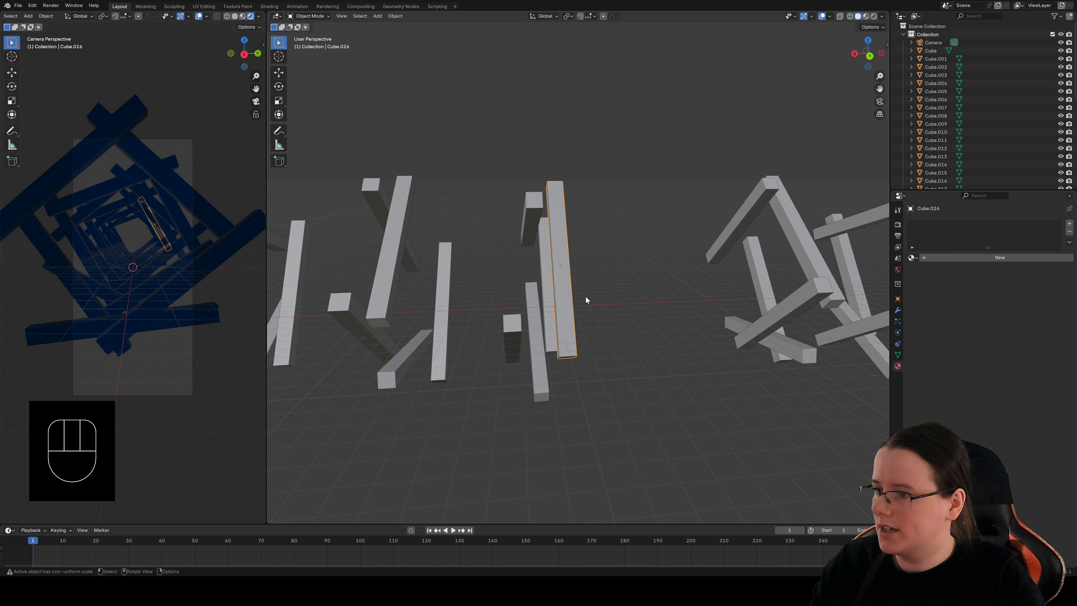
pyautogui.hotkey('shift', 'd')
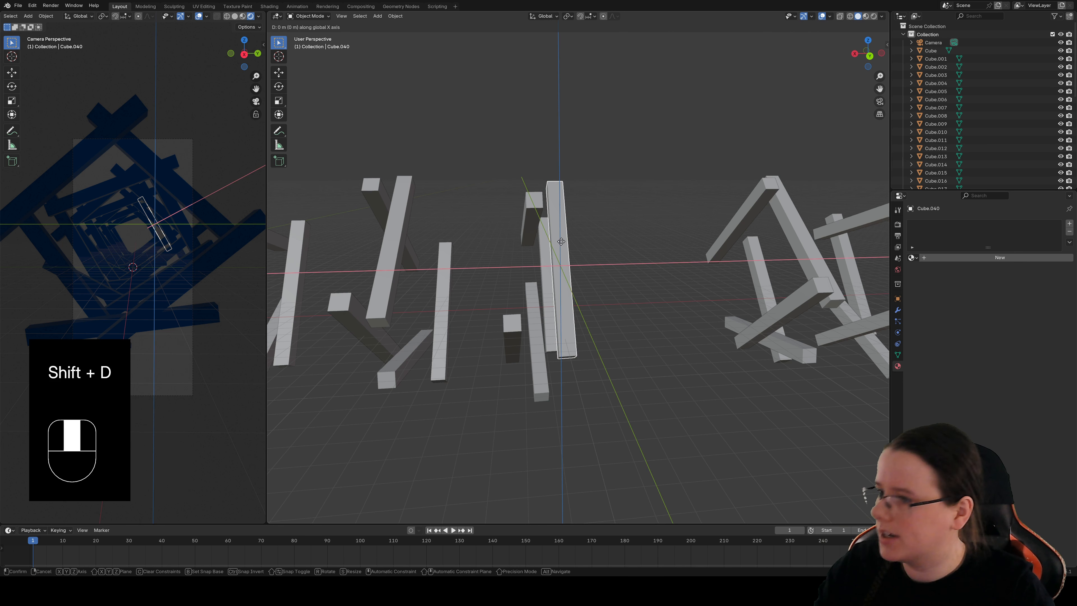
pyautogui.click(627, 240)
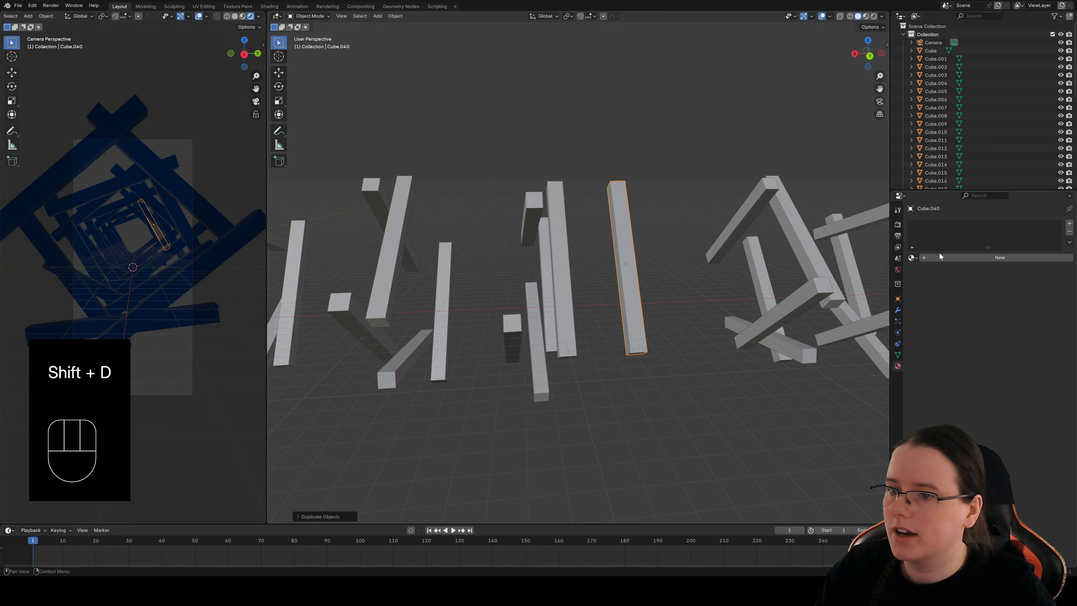
# Step: Create a new material on the duplicated bar and set its surface shader to Emission with a white color
pyautogui.click(952, 257)
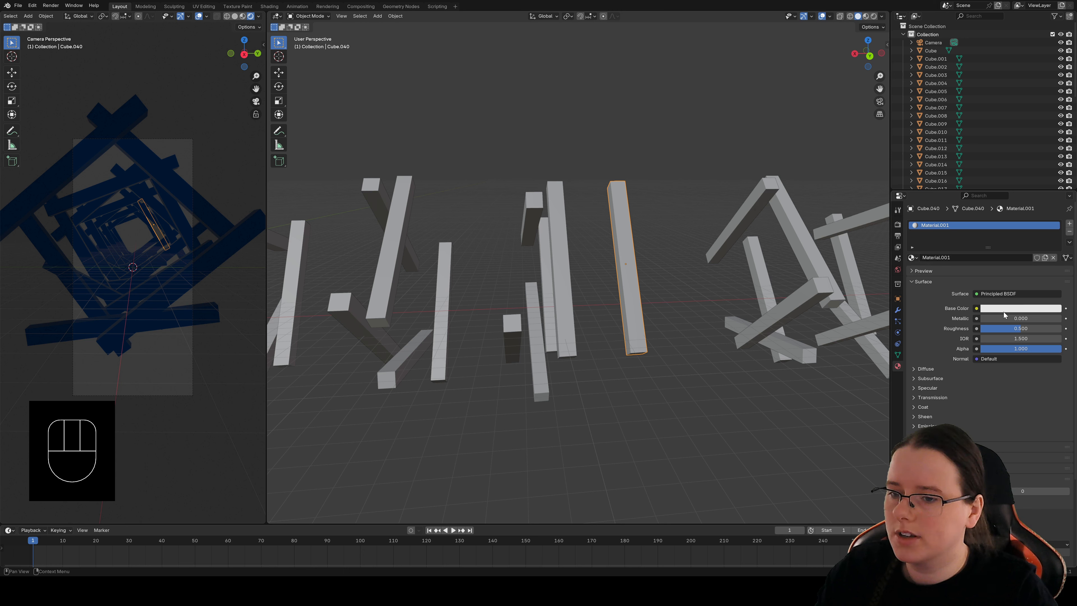
pyautogui.click(999, 294)
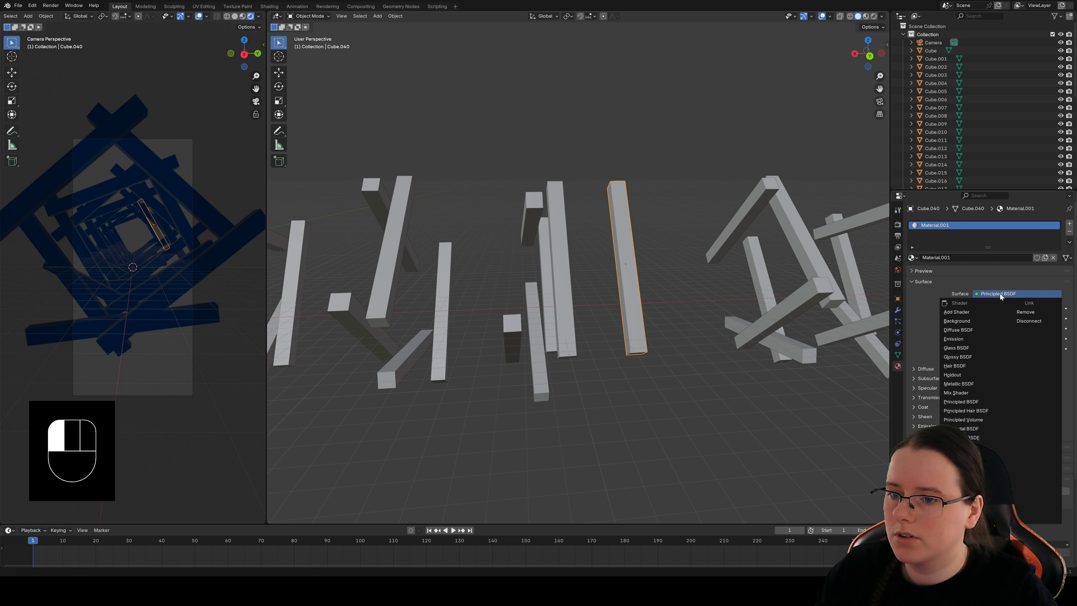
pyautogui.click(984, 336)
pyautogui.click(999, 307)
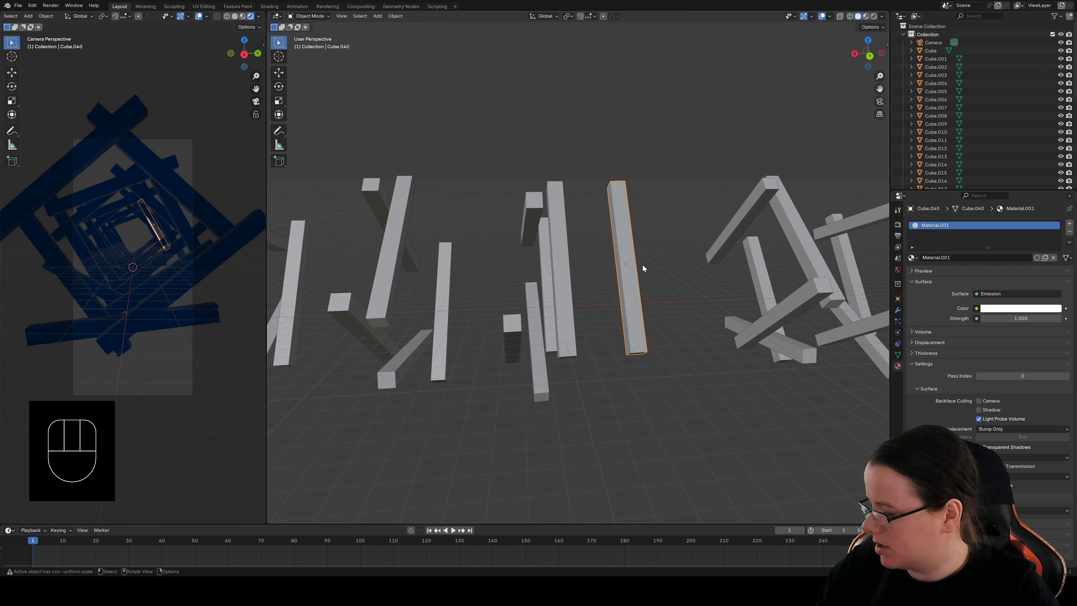
# Step: Duplicate the emissive bar twice along the X axis, bringing each copy closer to the camera
pyautogui.hotkey('shift', 'd')
pyautogui.press('x')
pyautogui.click(480, 249)
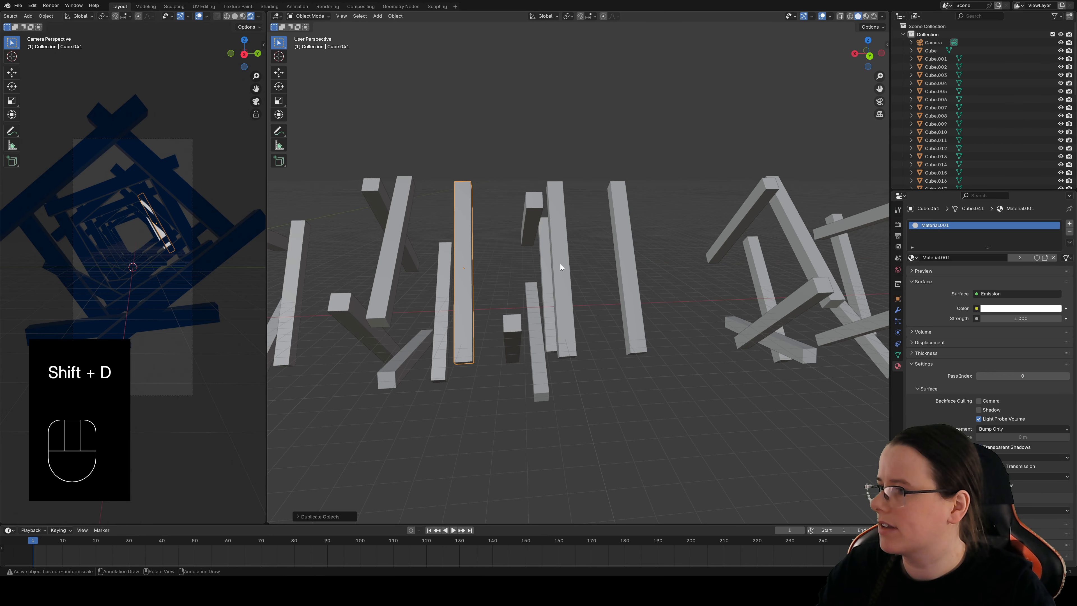
pyautogui.scroll(-4, 691, 309)
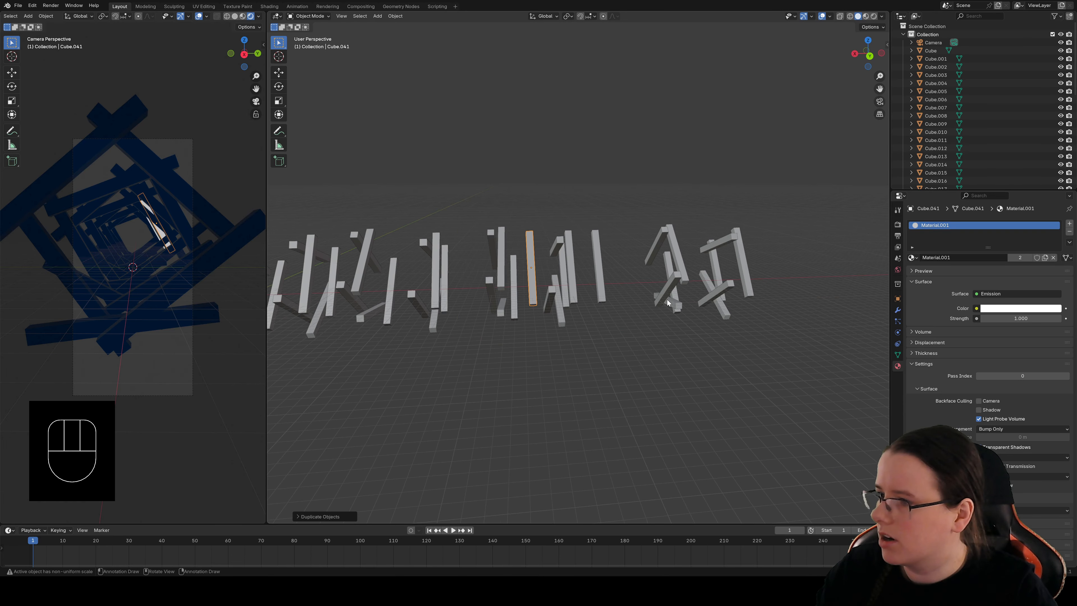
pyautogui.hotkey('shift', 'd')
pyautogui.press('x')
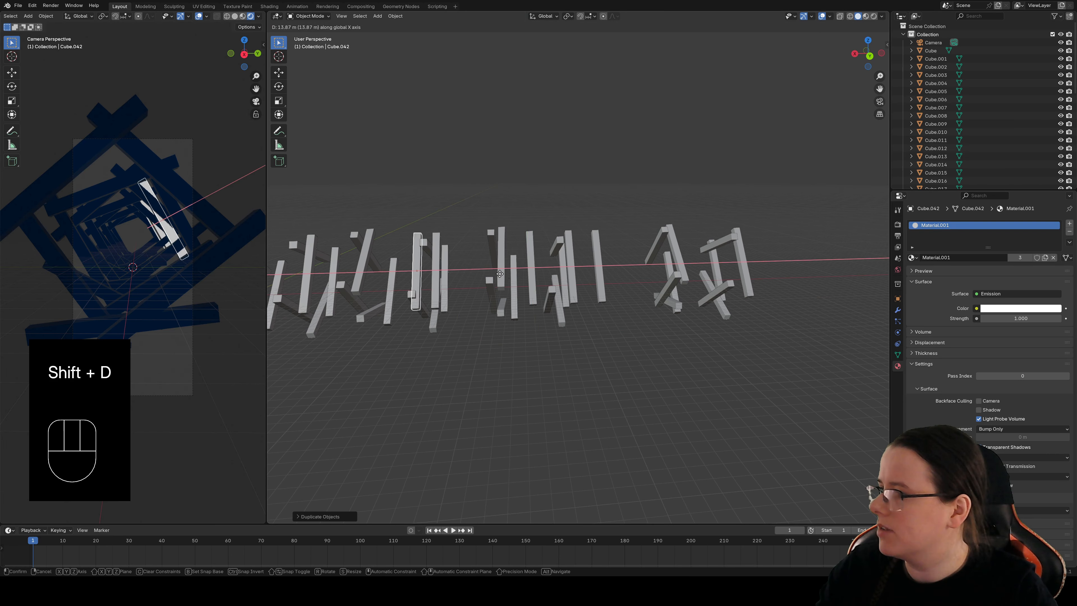
pyautogui.click(489, 275)
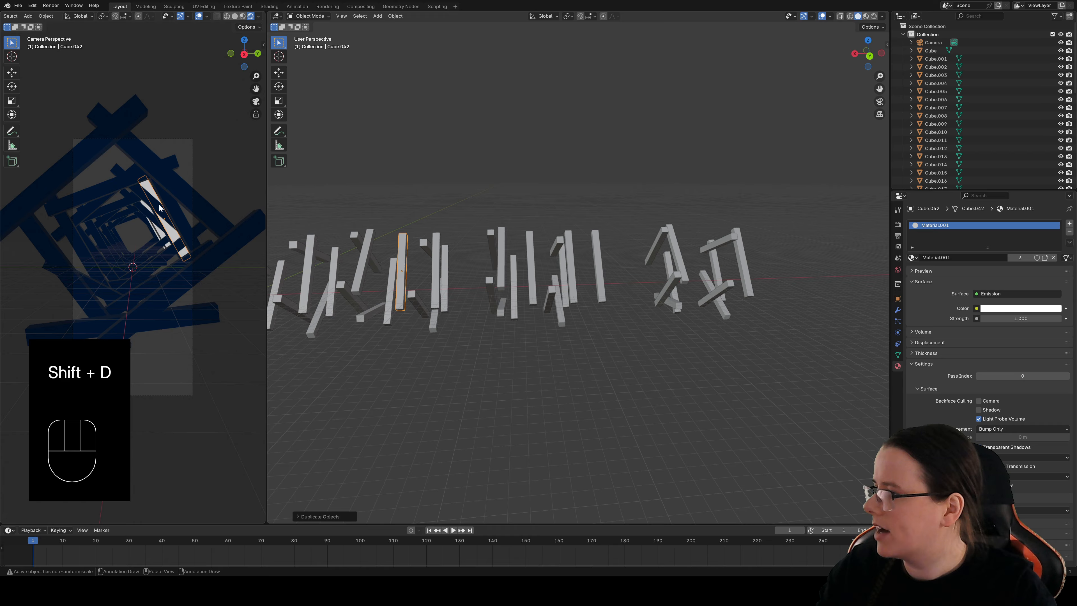
# Step: Move the nearest emissive bar along Y to the tunnel's left side, lower it slightly, and rotate it about X to slant toward the upper right
pyautogui.press('g')
pyautogui.press('y')
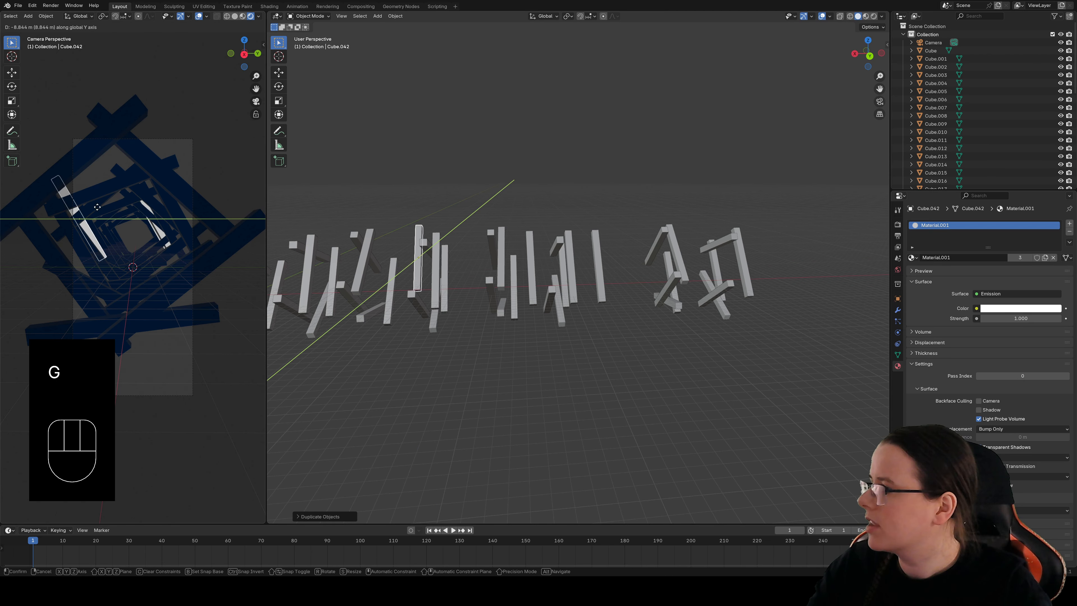
pyautogui.click(97, 206)
pyautogui.press('g')
pyautogui.moveTo(98, 208); pyautogui.dragTo(103, 230, button='middle')
pyautogui.press('r')
pyautogui.moveTo(115, 224); pyautogui.dragTo(140, 226, button='middle')
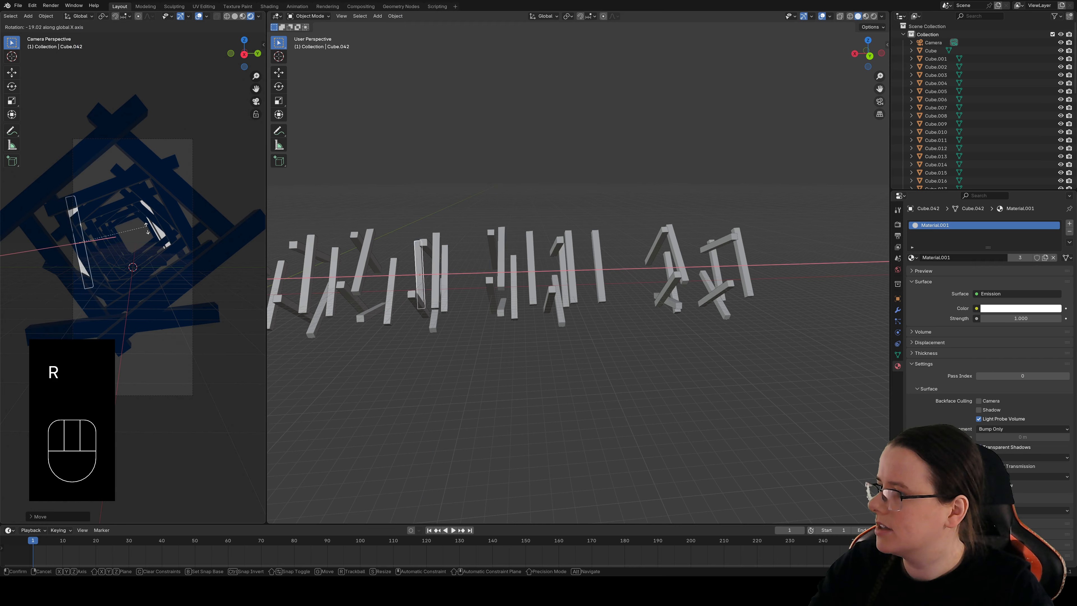
pyautogui.click(140, 267)
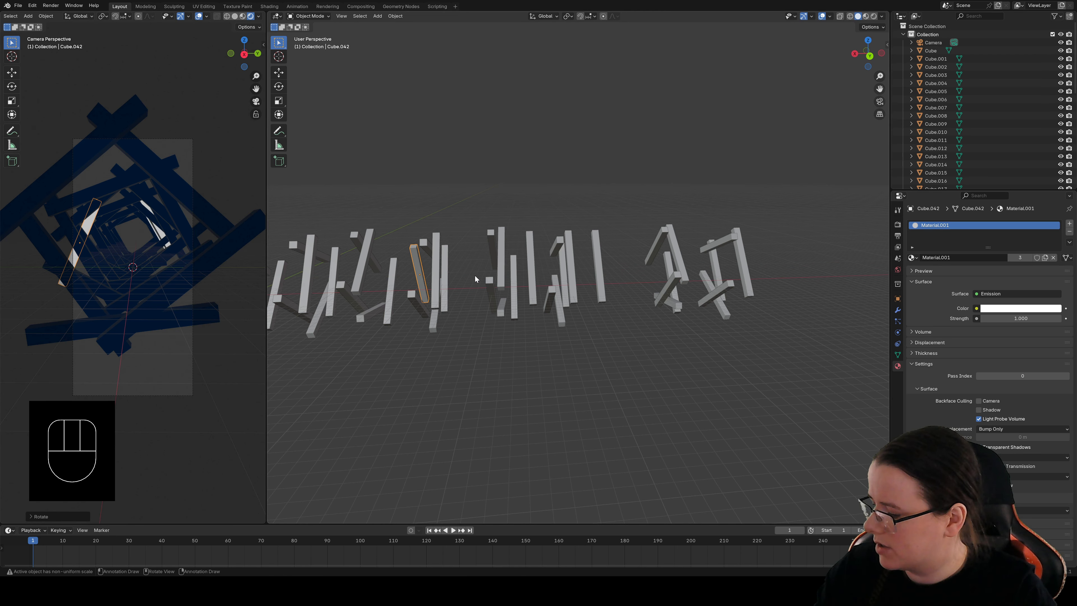
# Step: Duplicate the slanted emissive bar twice, moving each copy nearer to the camera along the X axis
pyautogui.hotkey('shift', 'd')
pyautogui.middleClick(420, 270)
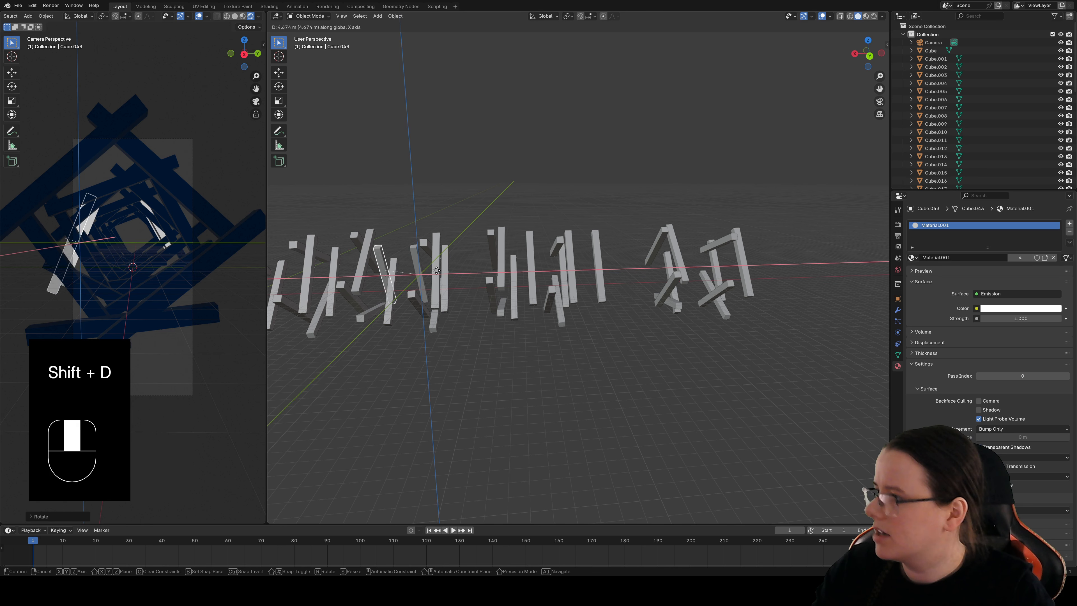
pyautogui.click(363, 260)
pyautogui.hotkey('shift', 'd')
pyautogui.middleClick(315, 254)
pyautogui.click(311, 254)
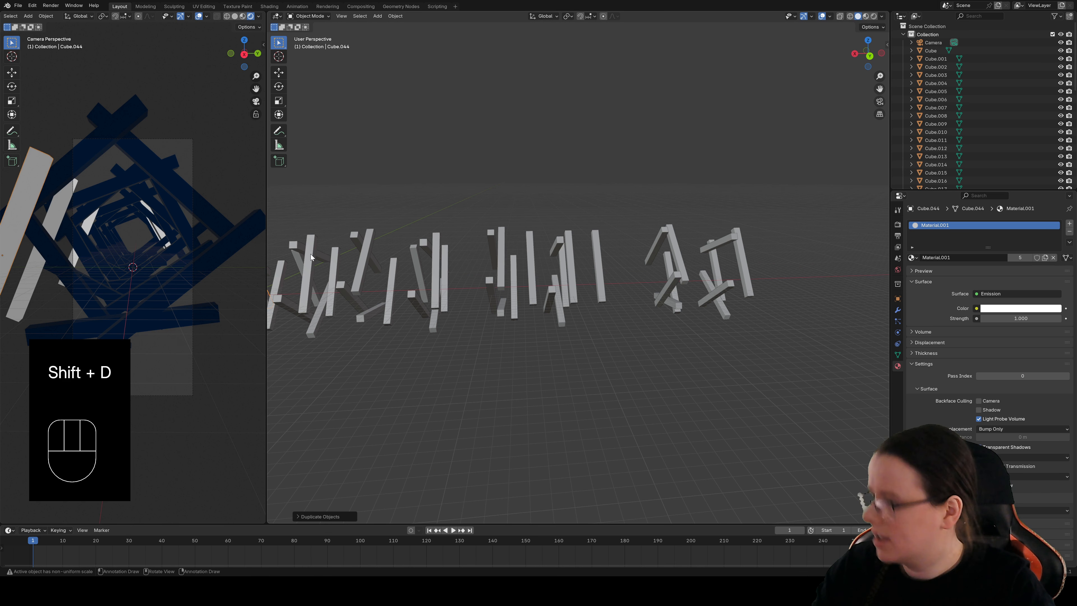
# Step: Move the nearest emissive bar across to the right side of the camera frame and set the emission strength to 438.2
pyautogui.press('g')
pyautogui.moveTo(310, 254); pyautogui.dragTo(273, 277, button='middle')
pyautogui.click(277, 283)
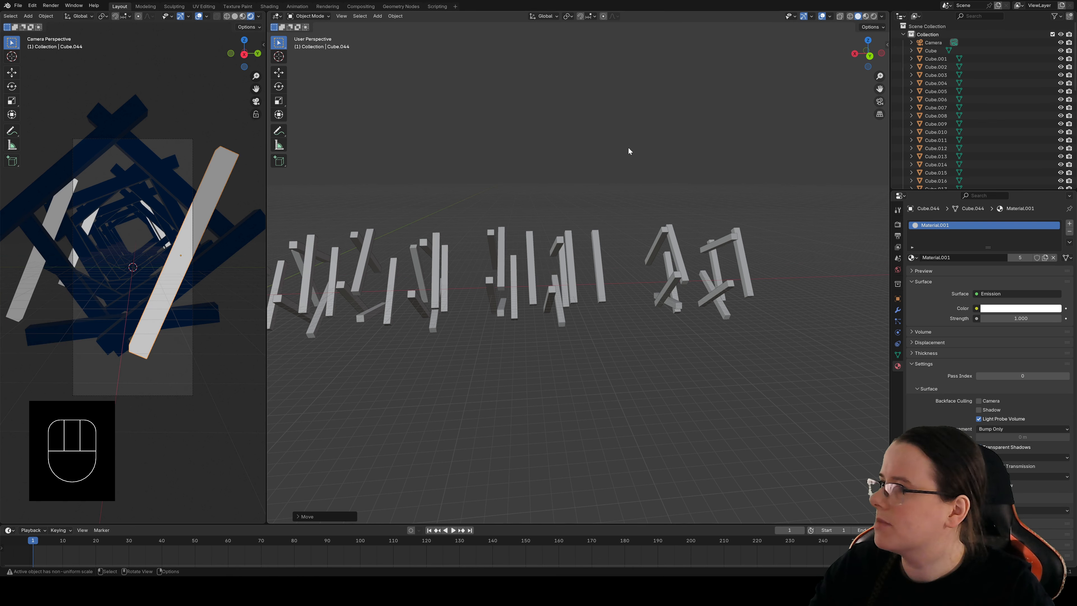
pyautogui.moveTo(1017, 322); pyautogui.dragTo(1065, 322)
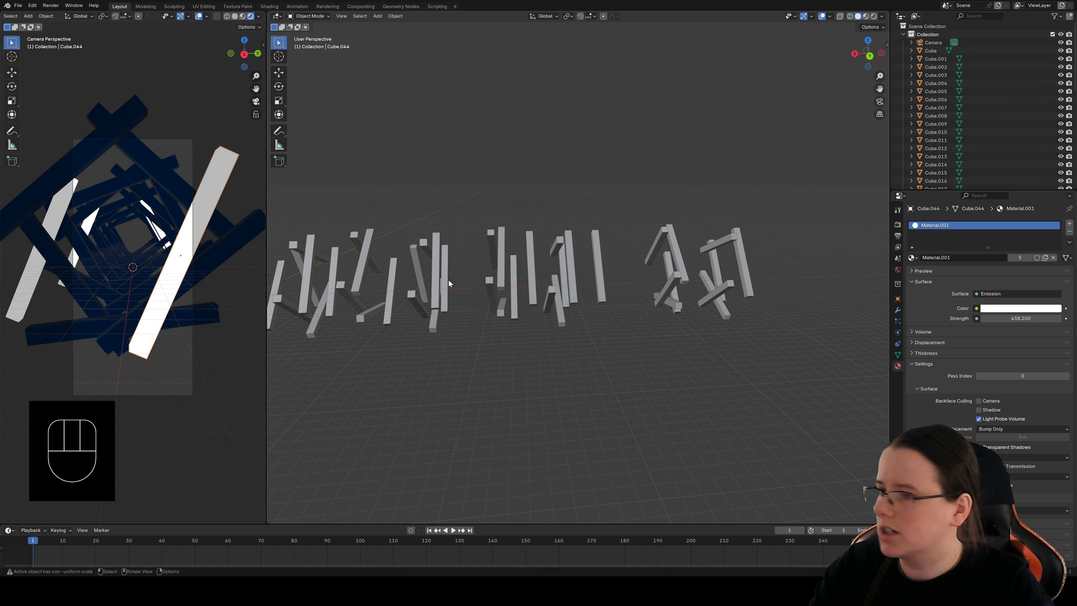
# Step: Add a mesh plane at the origin and scale it up until it extends past both sides of the camera frame
pyautogui.moveTo(383, 19); pyautogui.dragTo(387, 30)
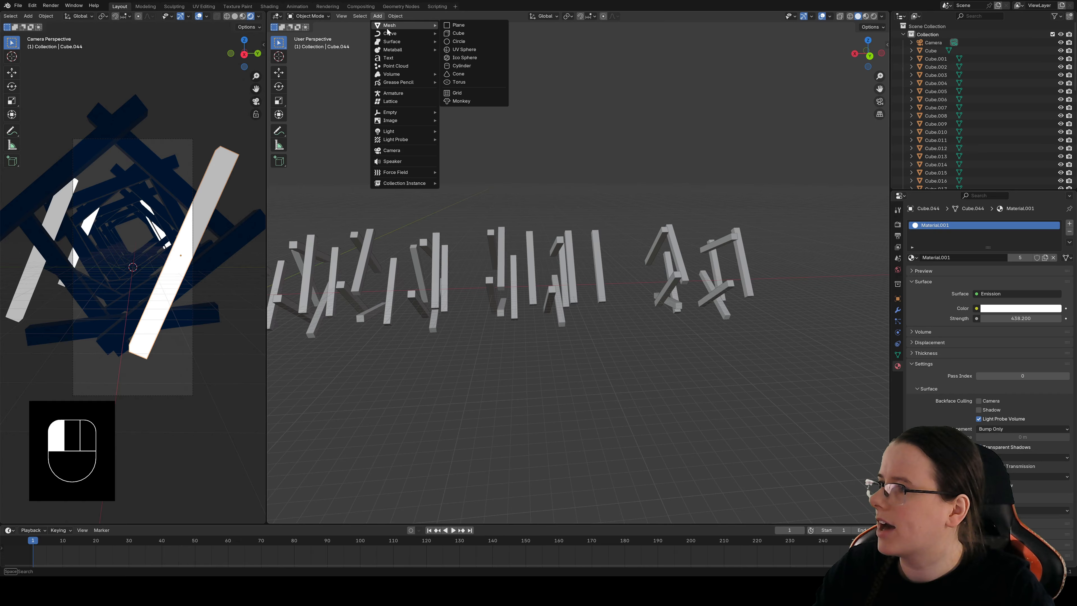
pyautogui.click(458, 26)
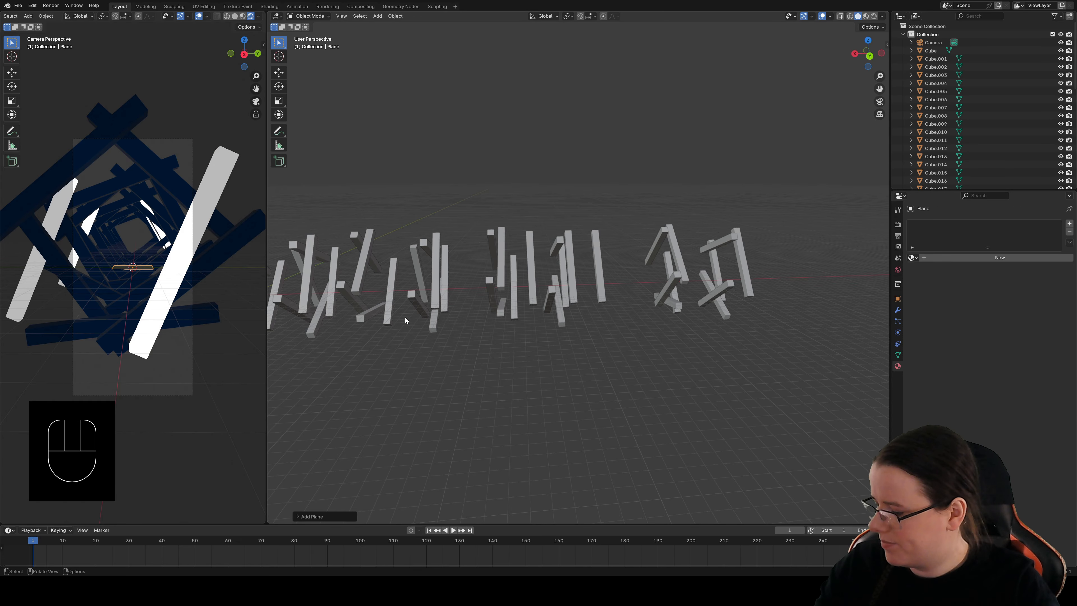
pyautogui.press('s')
pyautogui.click(470, 312)
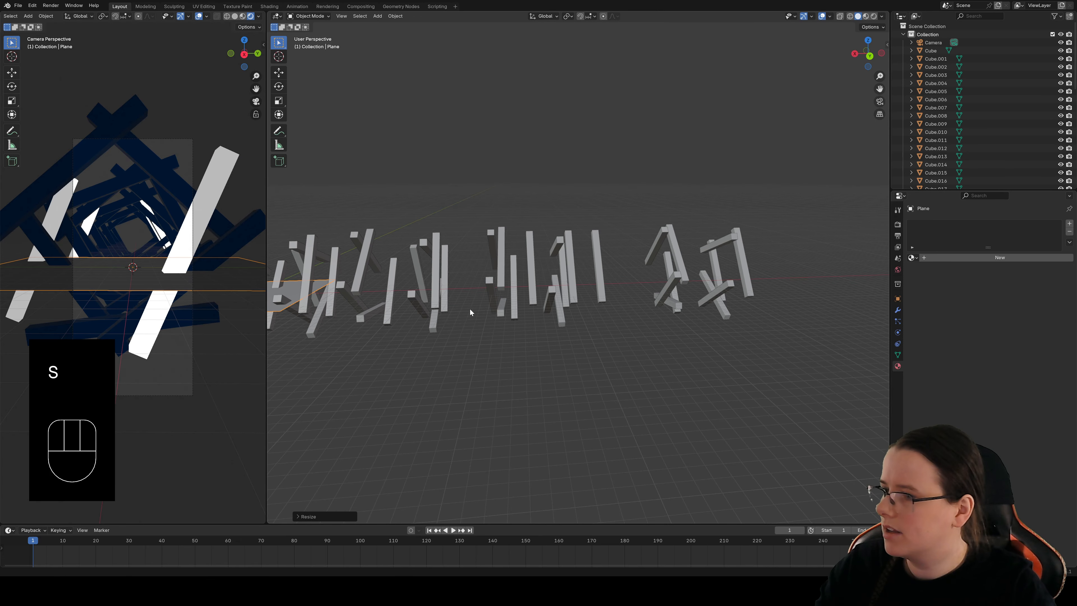
# Step: Lower the plane along the Z axis until it sits beneath the tunnel of bars as a floor
pyautogui.scroll(-5, 443, 321)
pyautogui.press('g')
pyautogui.middleClick(448, 303)
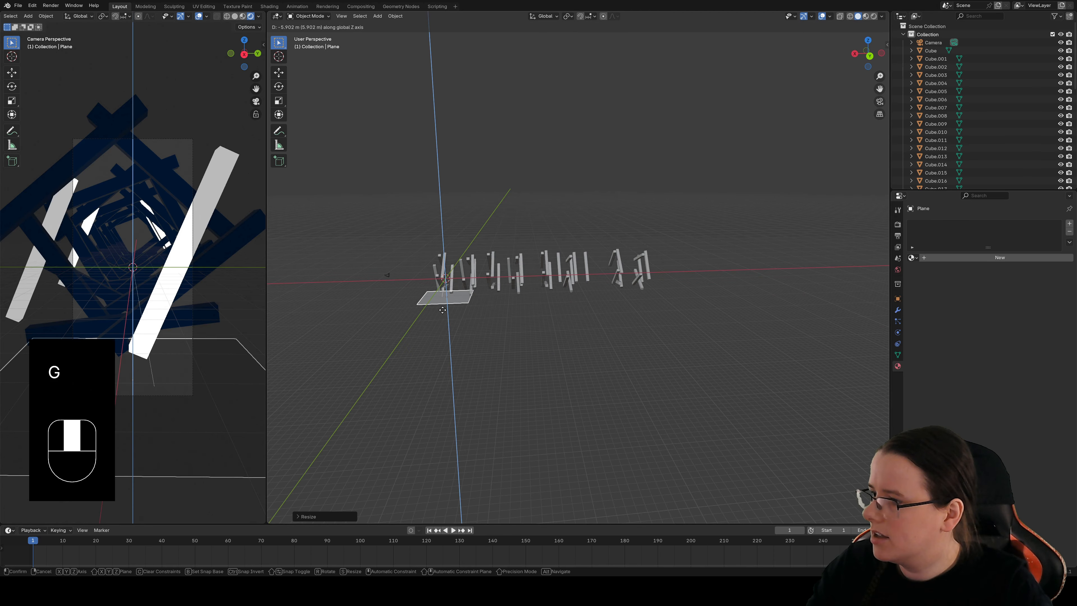
pyautogui.click(452, 316)
# Step: Stretch the floor plane several times longer along the X axis and widen it along the Y axis
pyautogui.press('s')
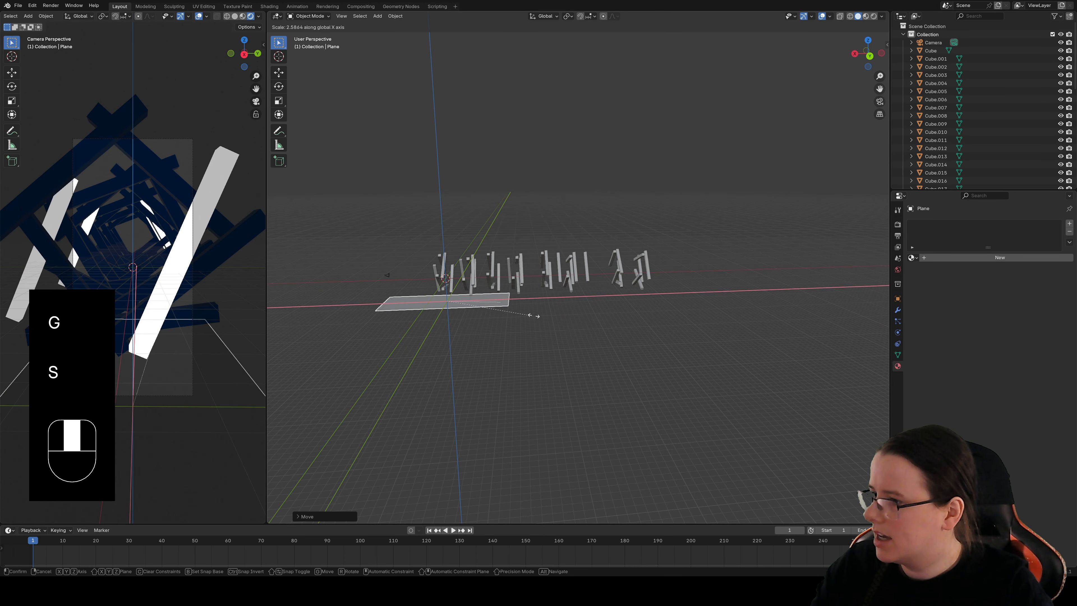
pyautogui.click(721, 307)
pyautogui.press('s')
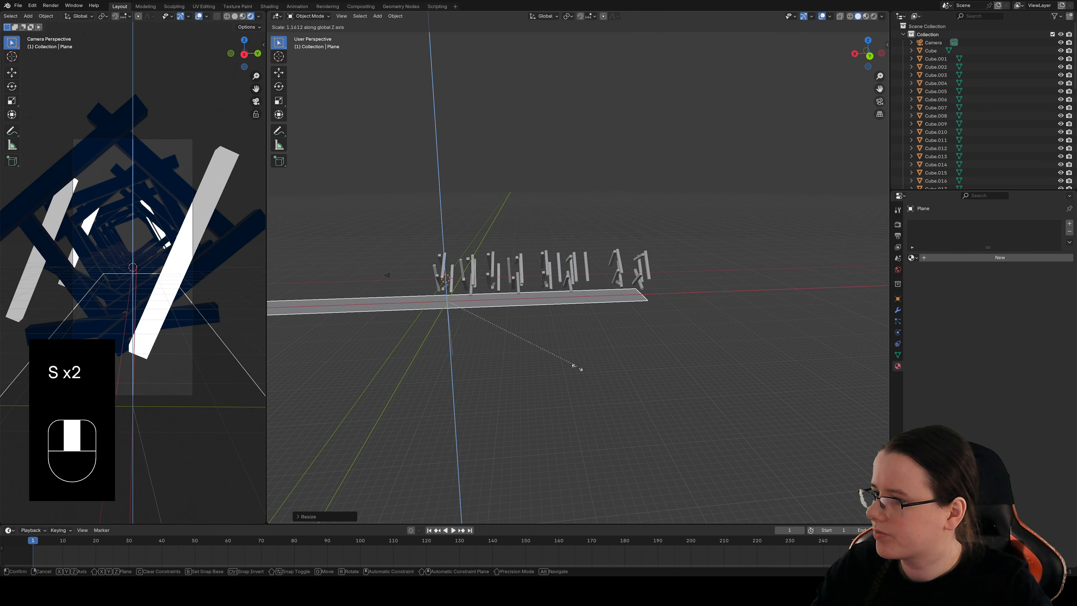
pyautogui.click(530, 377)
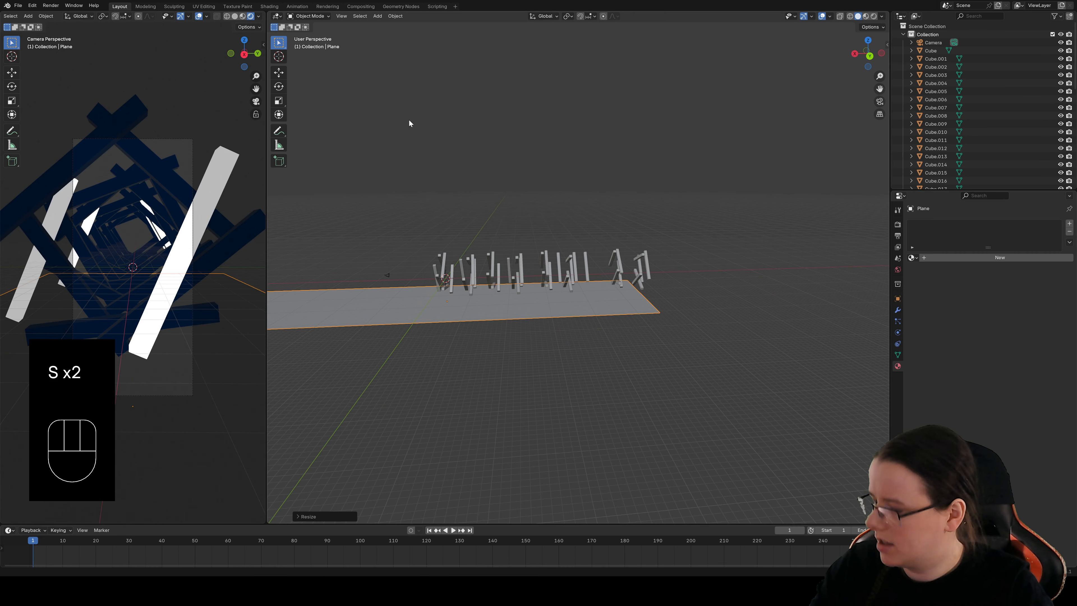
# Step: Move the floor plane along the X axis until it runs under the whole tunnel, and raise it slightly
pyautogui.press('g')
pyautogui.middleClick(459, 327)
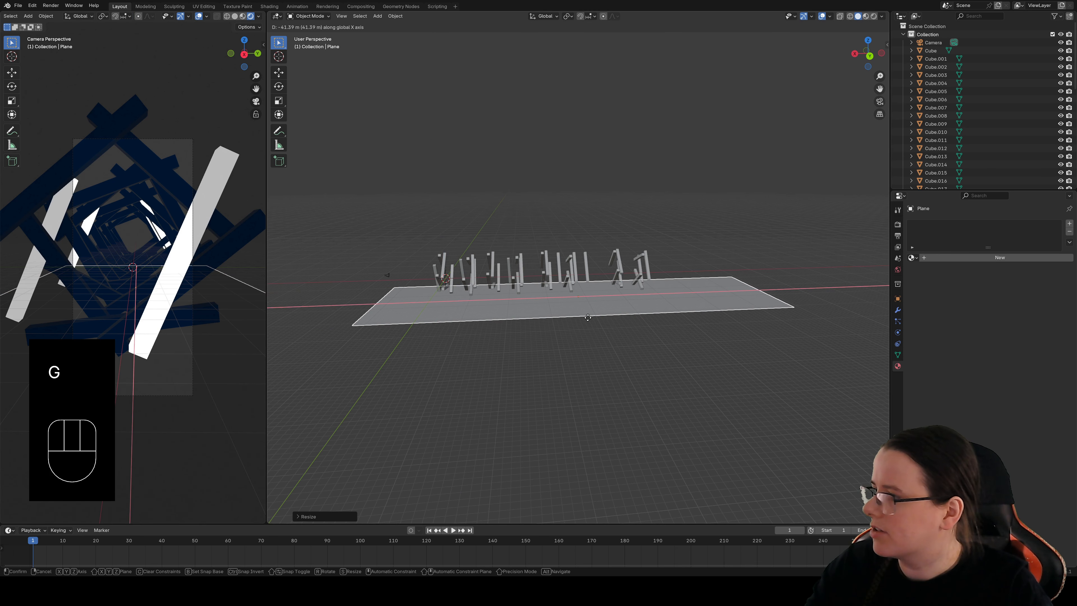
pyautogui.click(606, 319)
pyautogui.press('g')
pyautogui.middleClick(562, 346)
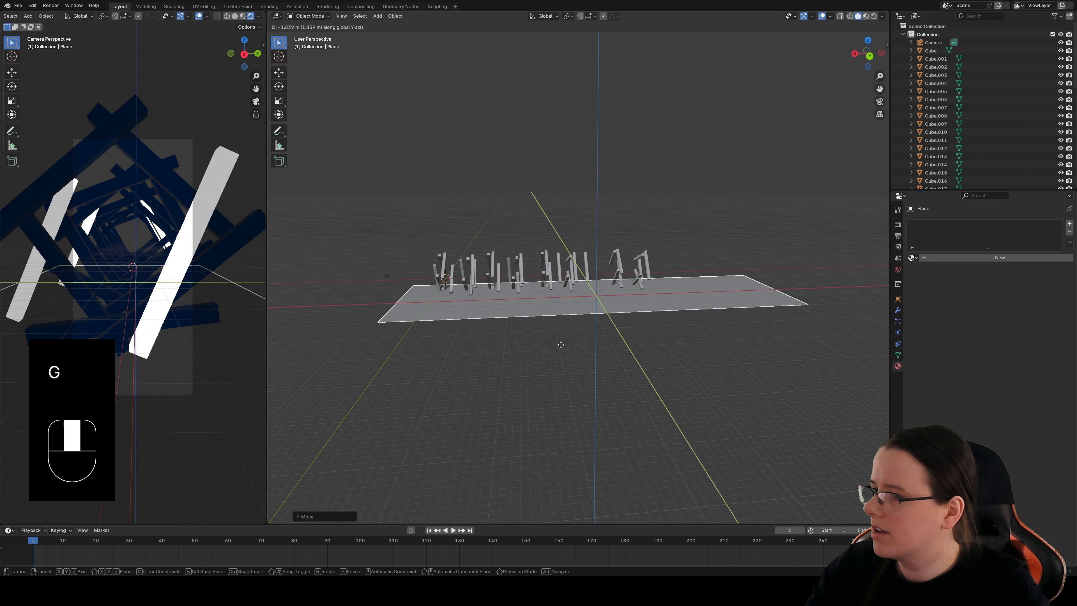
pyautogui.click(561, 340)
# Step: Switch the render engine to Cycles and widen the camera viewport to about half of the workspace
pyautogui.click(898, 224)
pyautogui.click(1024, 223)
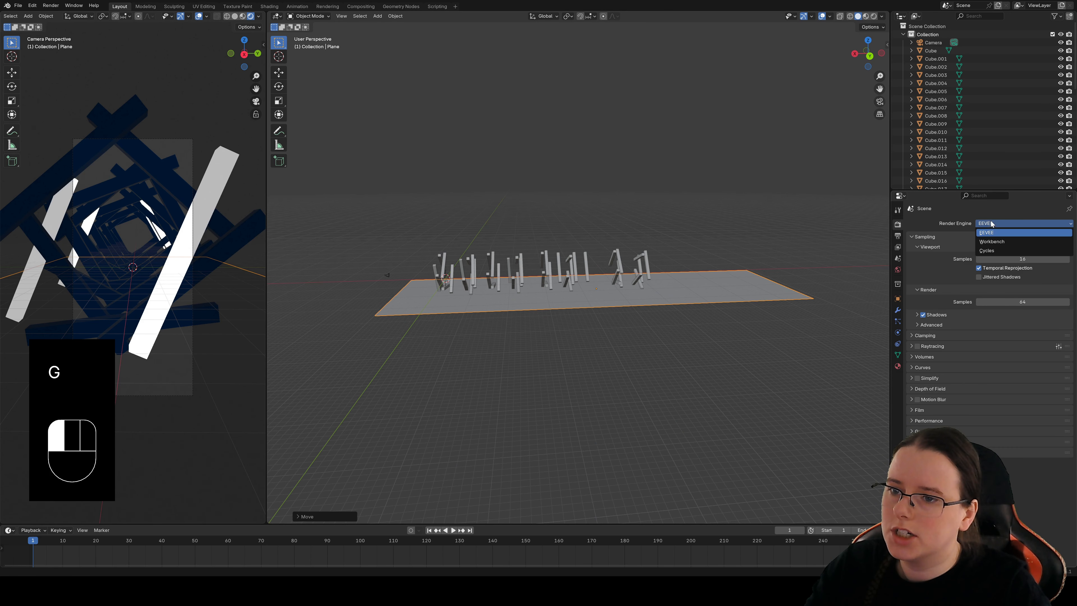
pyautogui.press('c')
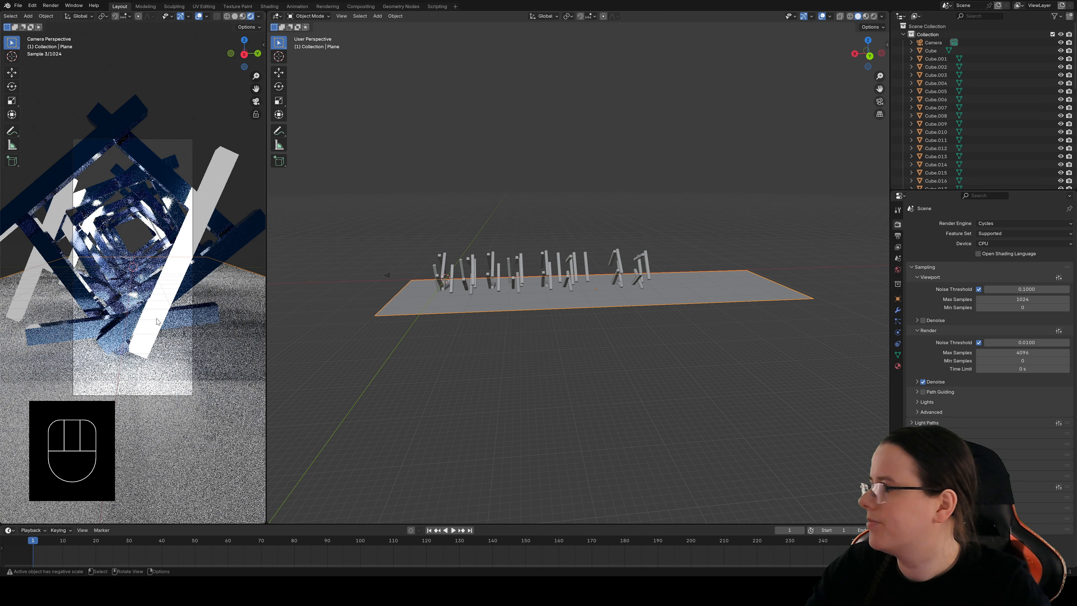
pyautogui.moveTo(266, 184); pyautogui.dragTo(562, 187)
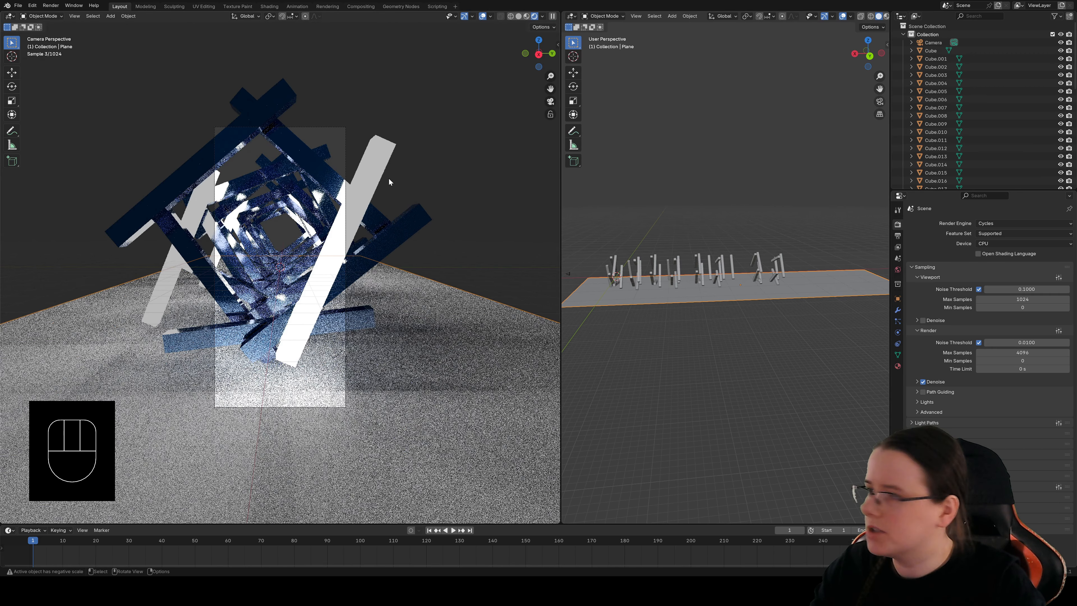
# Step: Set the world background color to black
pyautogui.click(898, 270)
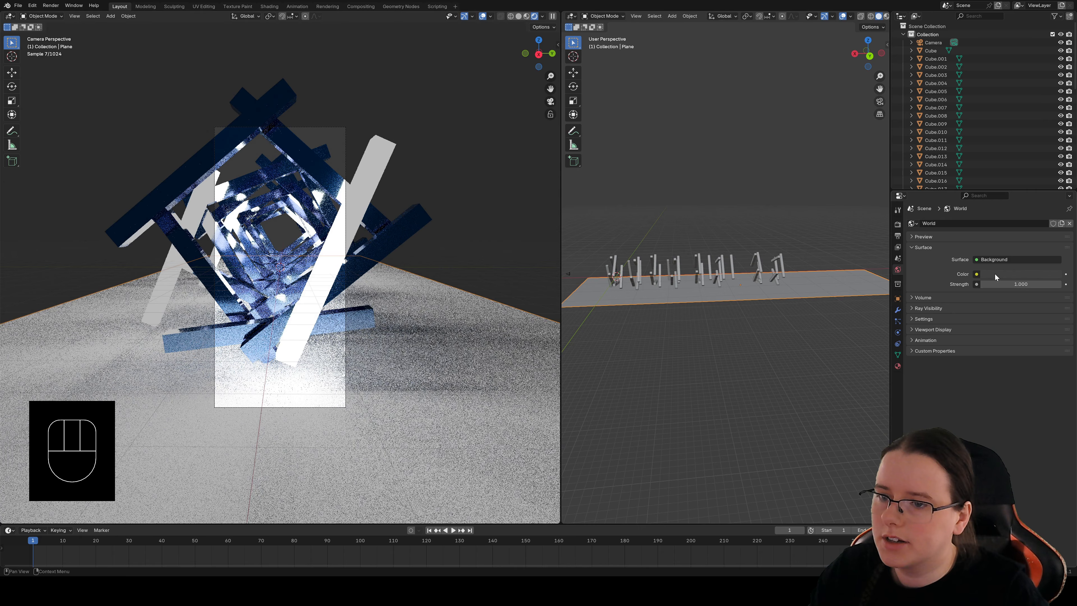
pyautogui.click(1029, 276)
pyautogui.moveTo(1057, 196); pyautogui.dragTo(1057, 203)
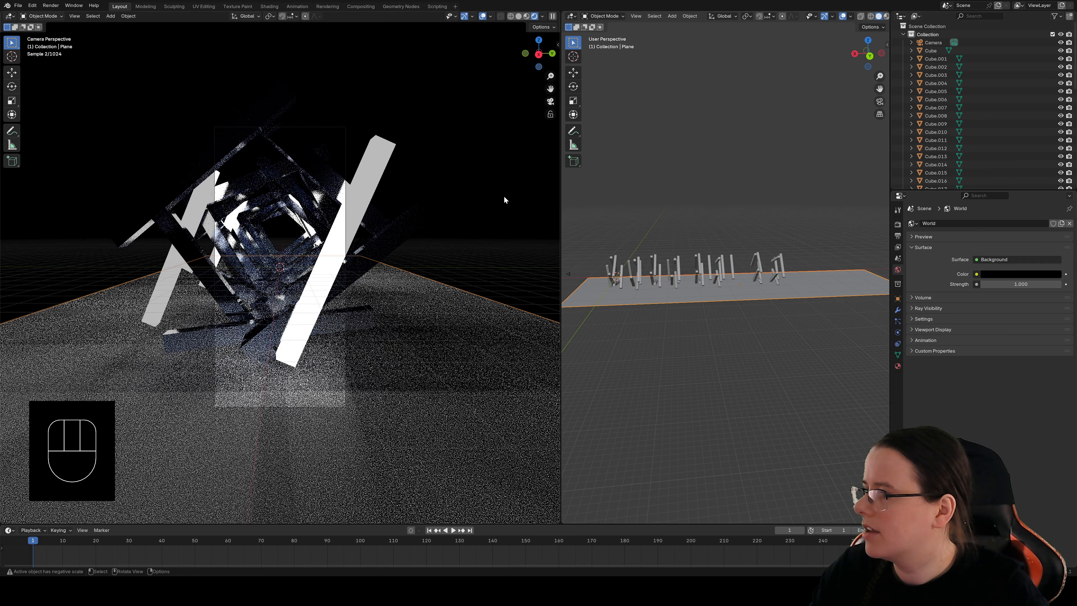
pyautogui.scroll(3, 269, 213)
pyautogui.scroll(-2, 268, 212)
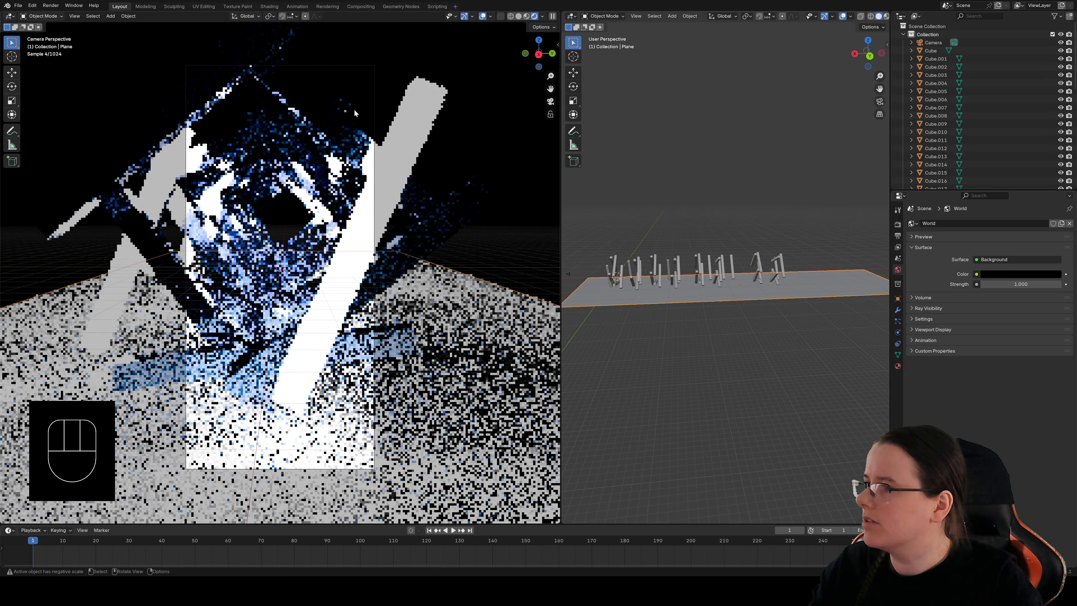
# Step: Enable depth of field on the camera and focus it on the upper-right bar of the front ring, Cube
pyautogui.click(367, 66)
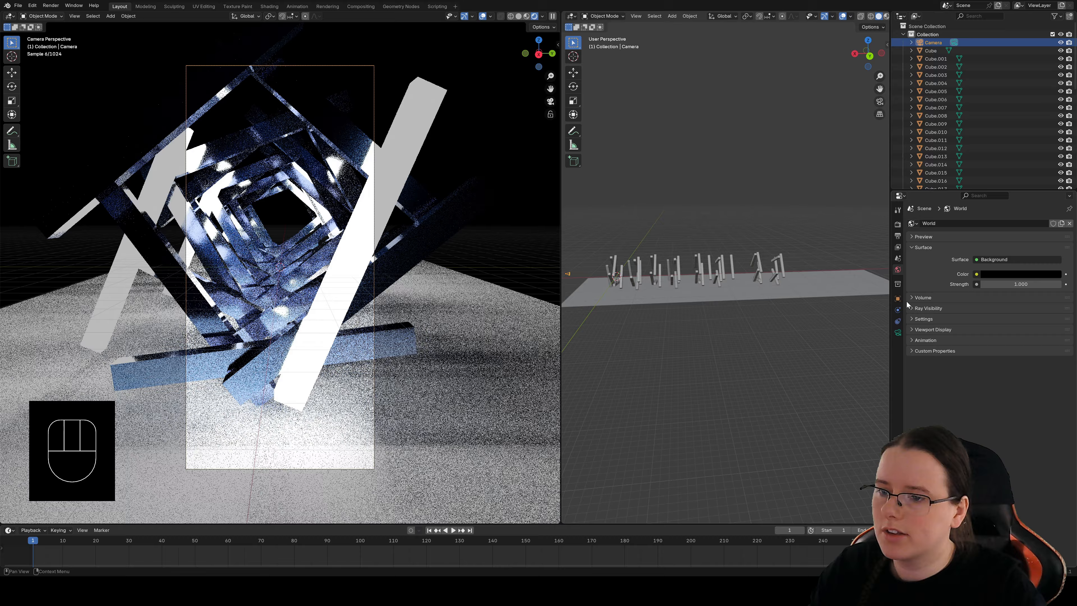
pyautogui.click(898, 333)
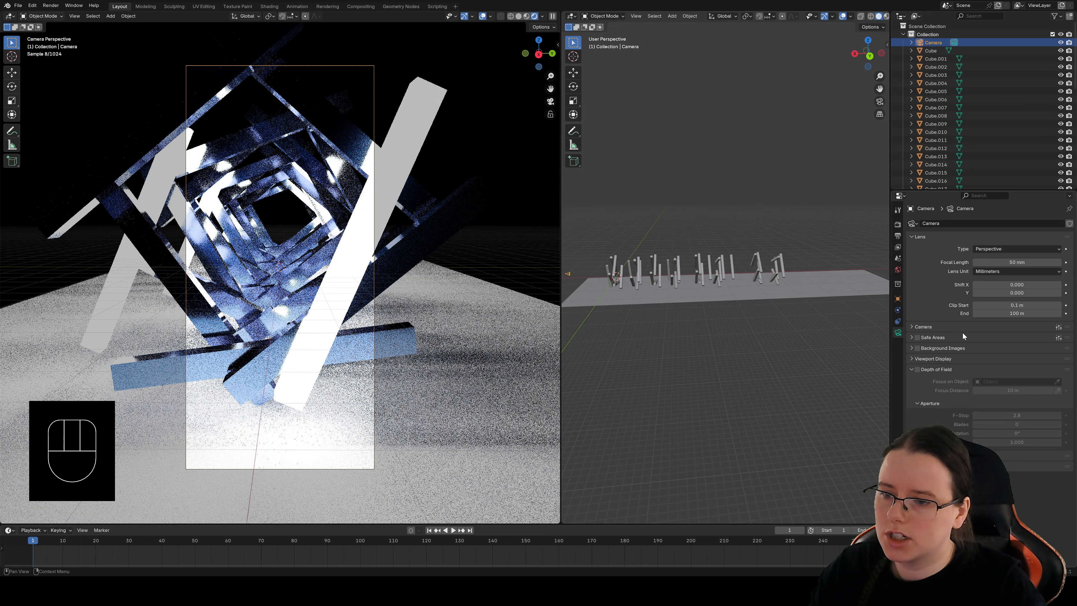
pyautogui.click(914, 369)
pyautogui.click(917, 370)
pyautogui.click(912, 369)
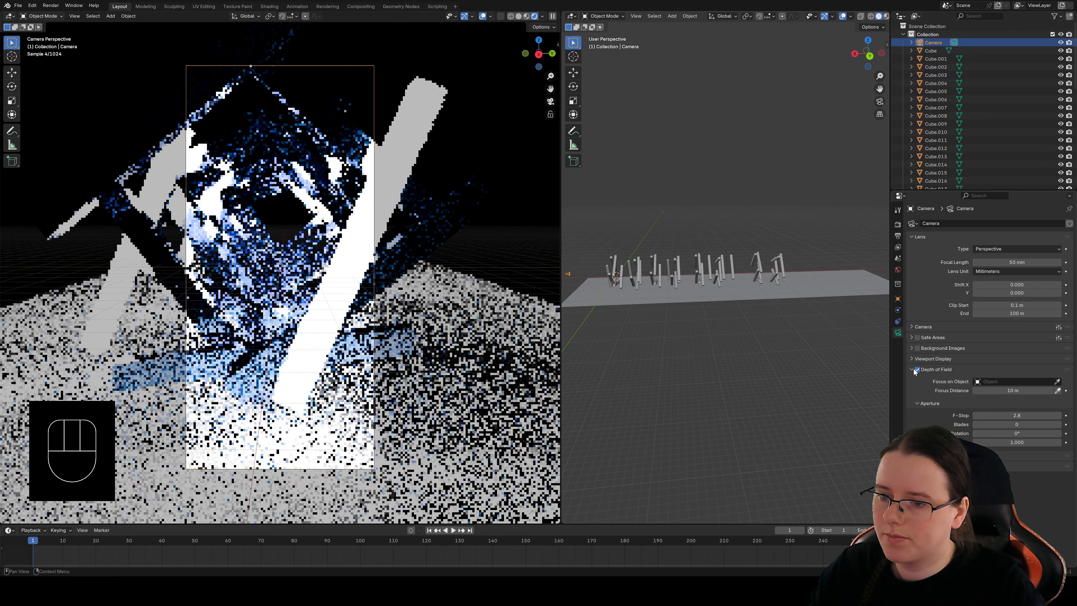
pyautogui.click(1057, 382)
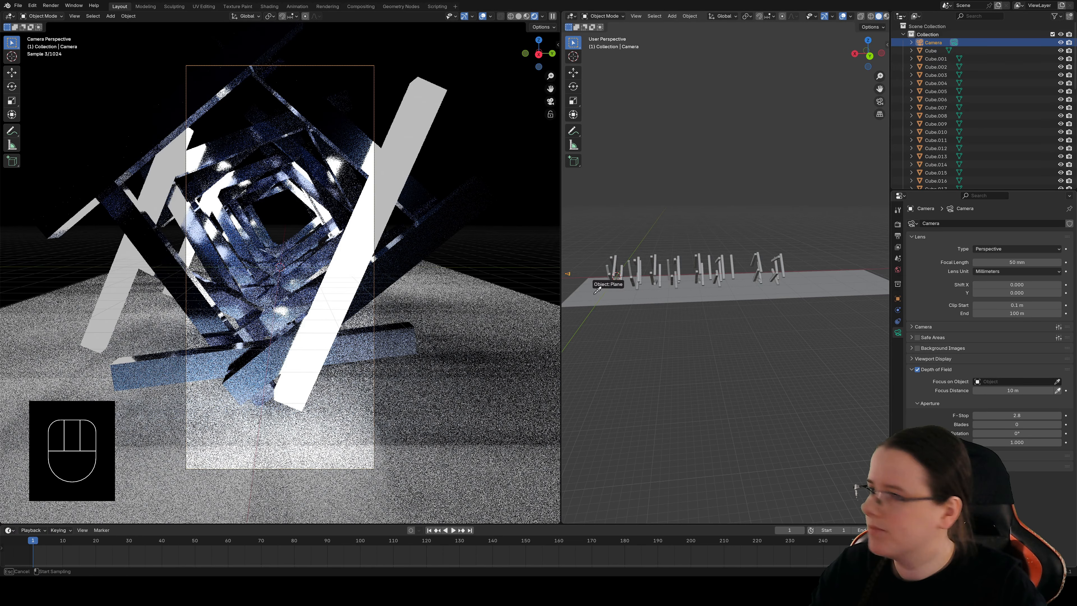
pyautogui.click(334, 136)
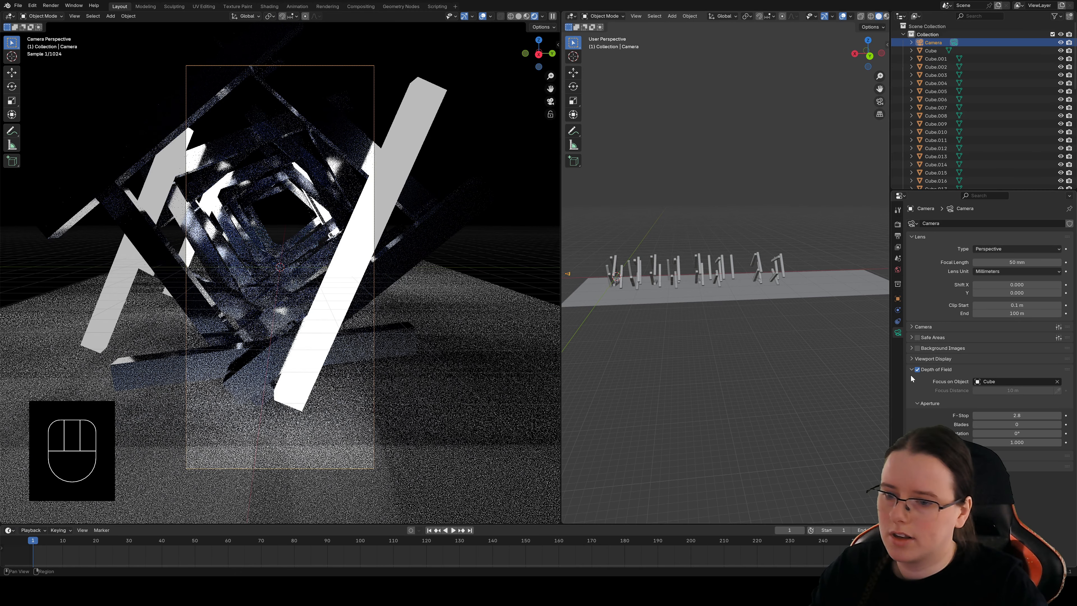
# Step: Reduce the camera's F-Stop to 0.1 and fine-tune it in Material Preview shading so the far rings blur slightly less
pyautogui.moveTo(1026, 415); pyautogui.dragTo(968, 416)
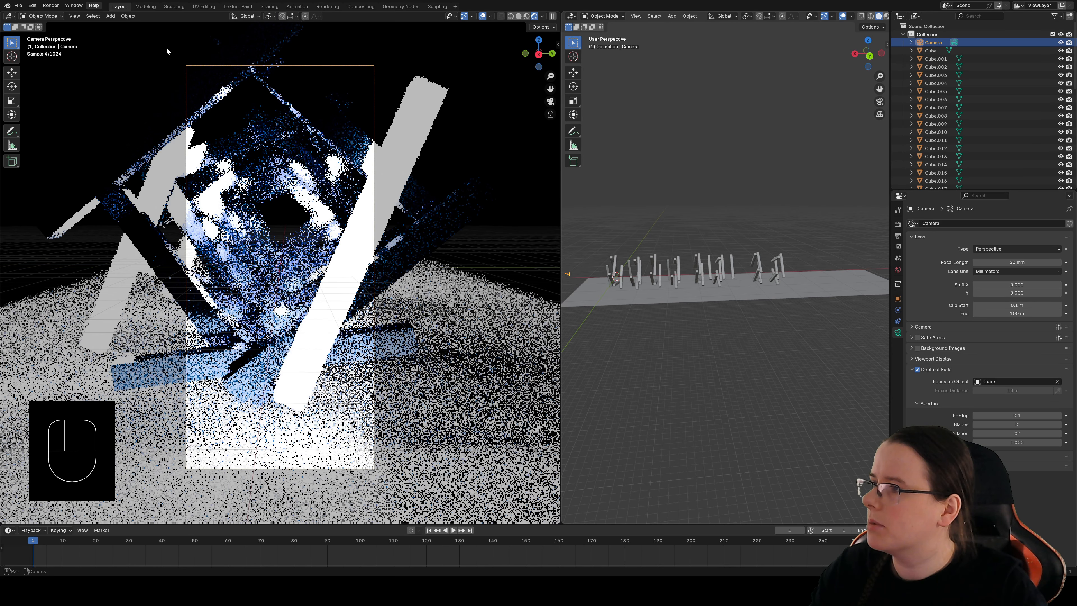
pyautogui.click(524, 17)
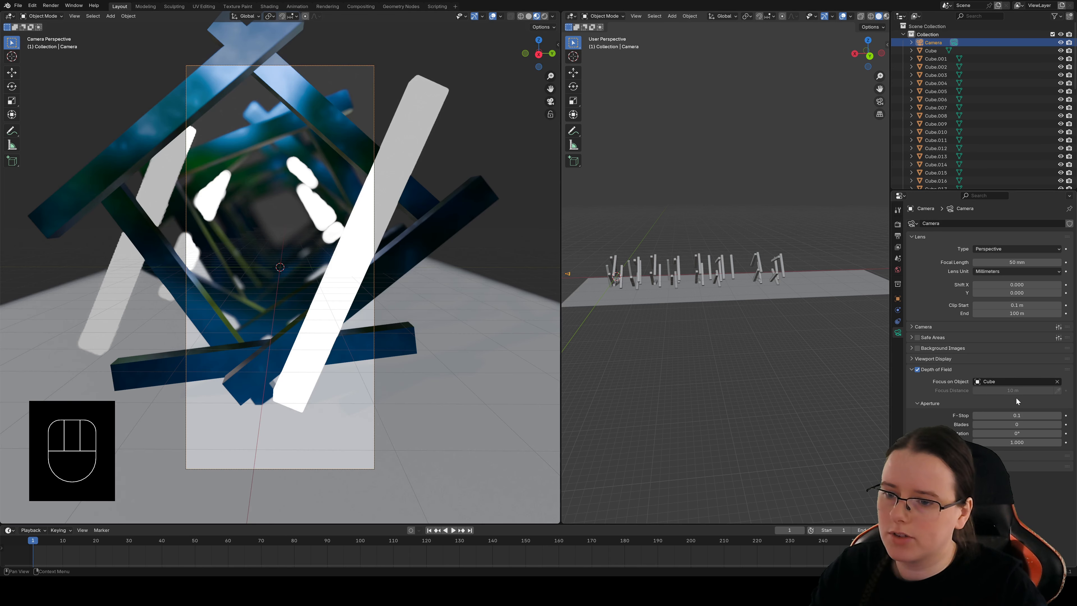
pyautogui.moveTo(992, 415)
pyautogui.mouseDown()
pyautogui.moveTo(1026, 416)
pyautogui.moveTo(976, 415)
pyautogui.mouseUp()
# Step: Duplicate the front ring's lower-right slanted blue bar and move the copy about 6 m toward the camera along the X axis
pyautogui.click(276, 356)
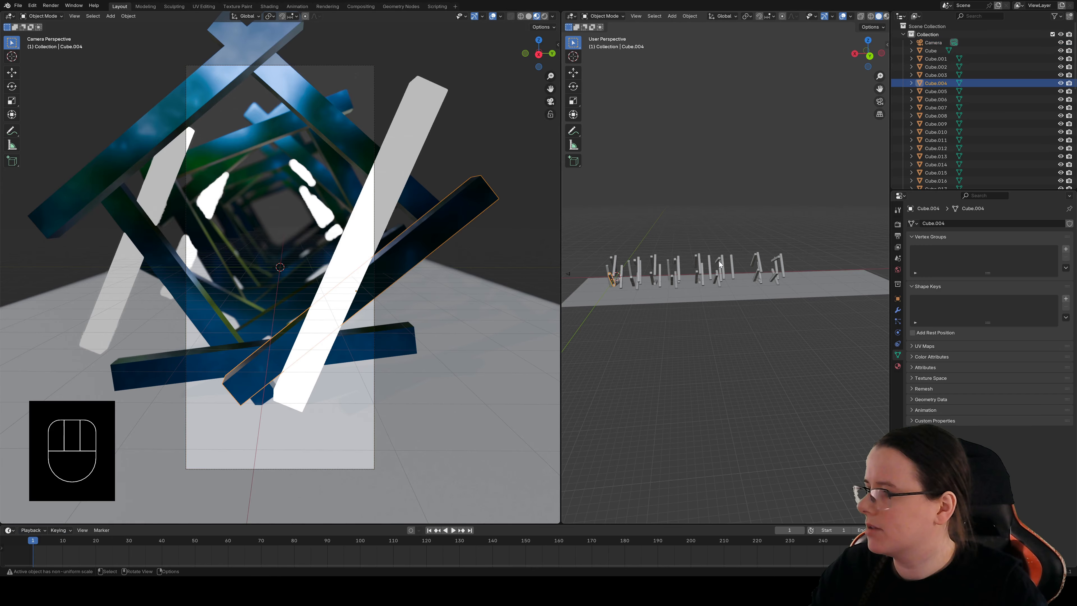
pyautogui.hotkey('shift', 'd')
pyautogui.moveTo(621, 273); pyautogui.dragTo(614, 272, button='middle')
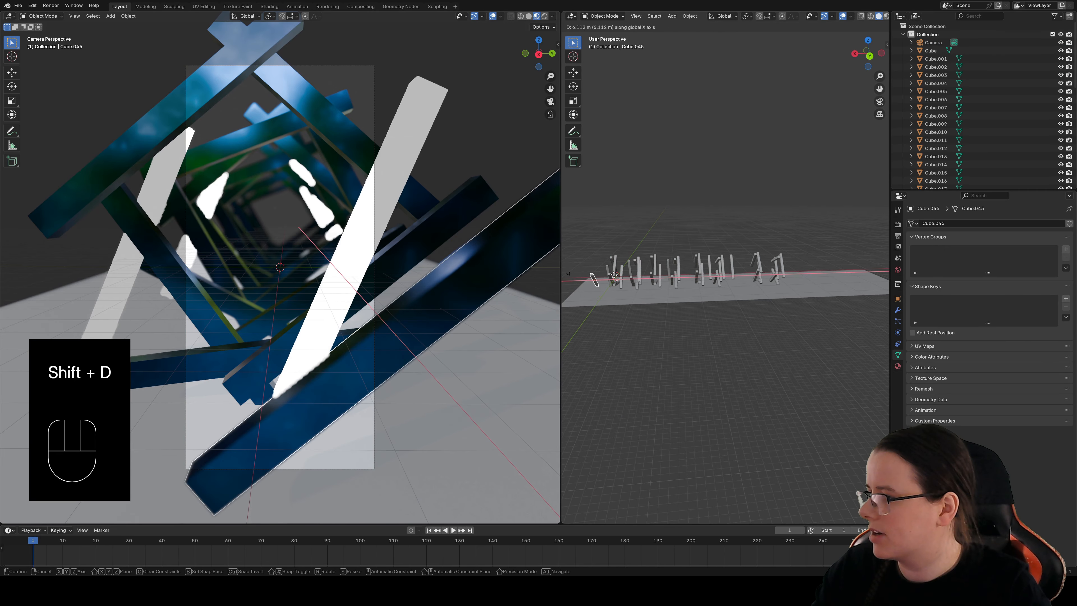
pyautogui.click(612, 273)
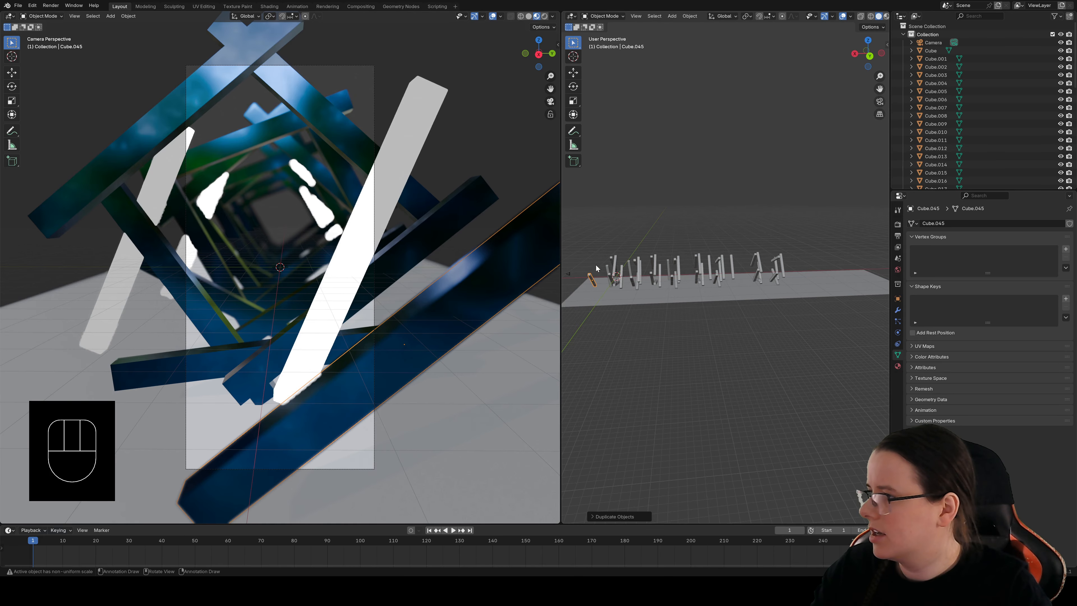
# Step: Duplicate the lower-left blue bar about 7.7 m toward the camera along the X axis and return the camera view to Rendered shading
pyautogui.click(207, 307)
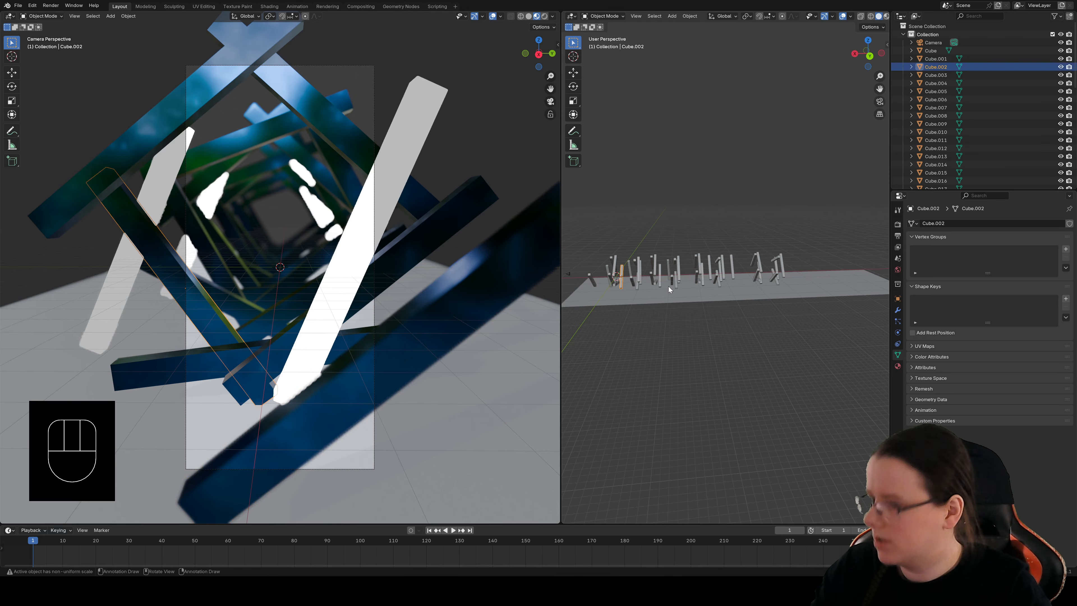
pyautogui.hotkey('shift', 'd')
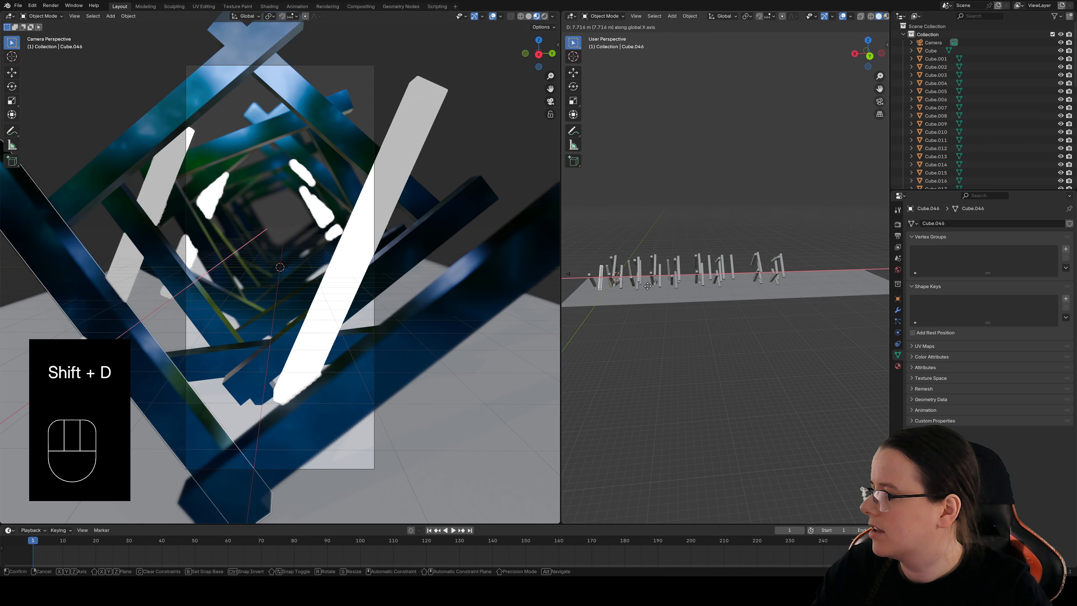
pyautogui.click(648, 290)
pyautogui.click(544, 16)
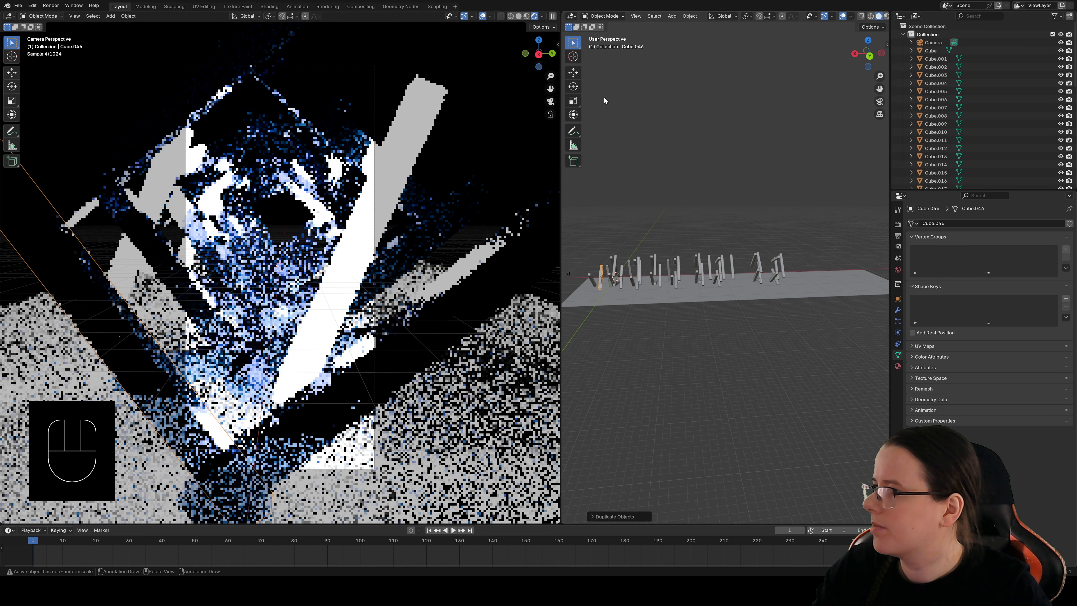